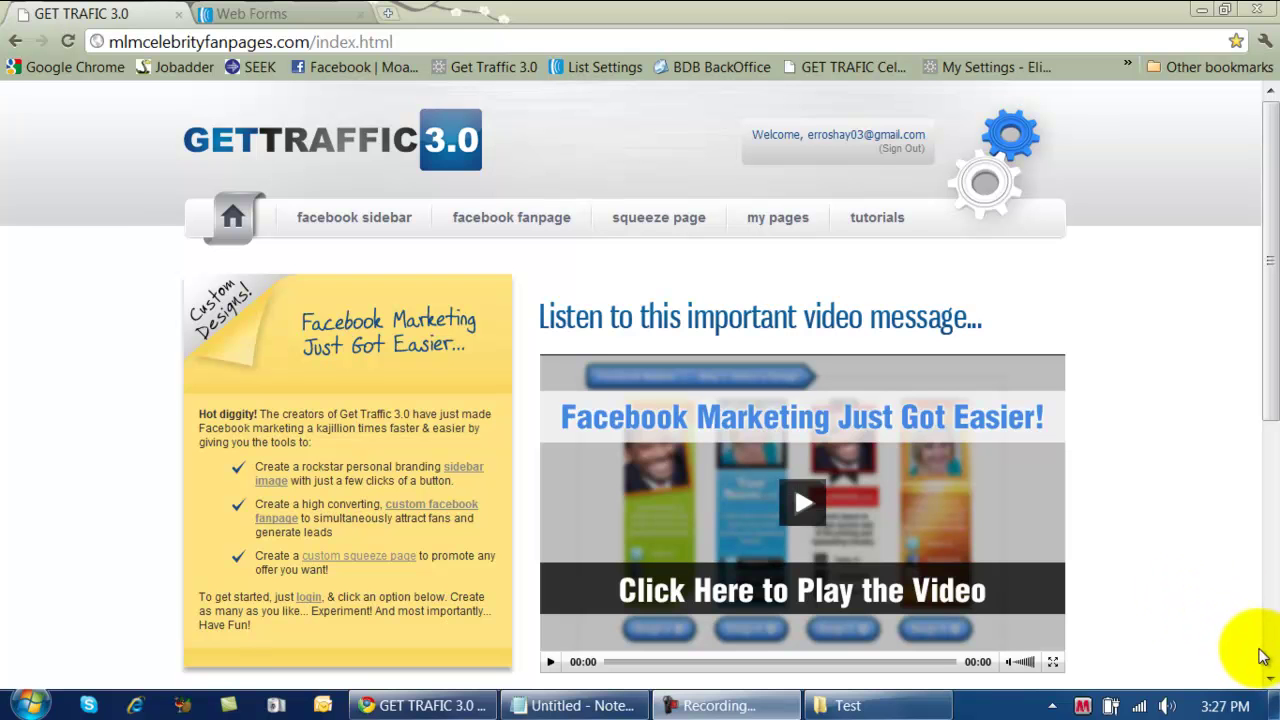
- Switch to the AWeber web forms page and start creating a new web form
click(309, 12)
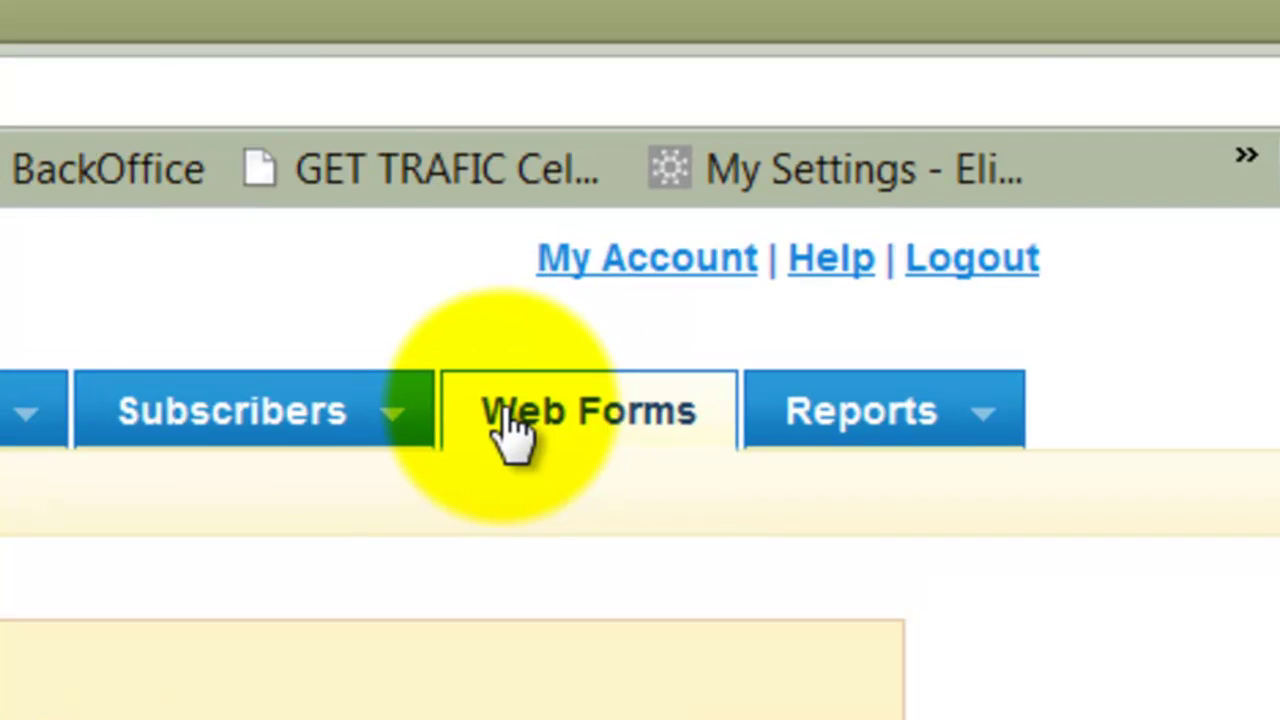
click(510, 423)
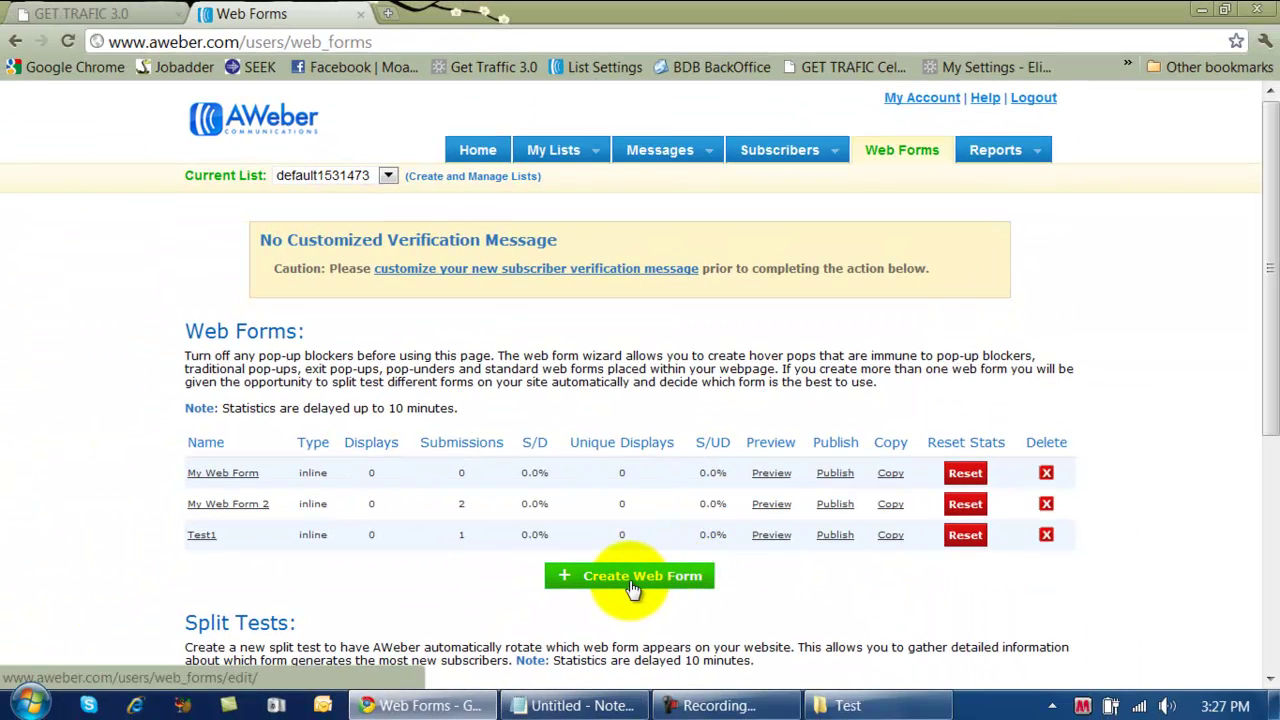
click(632, 584)
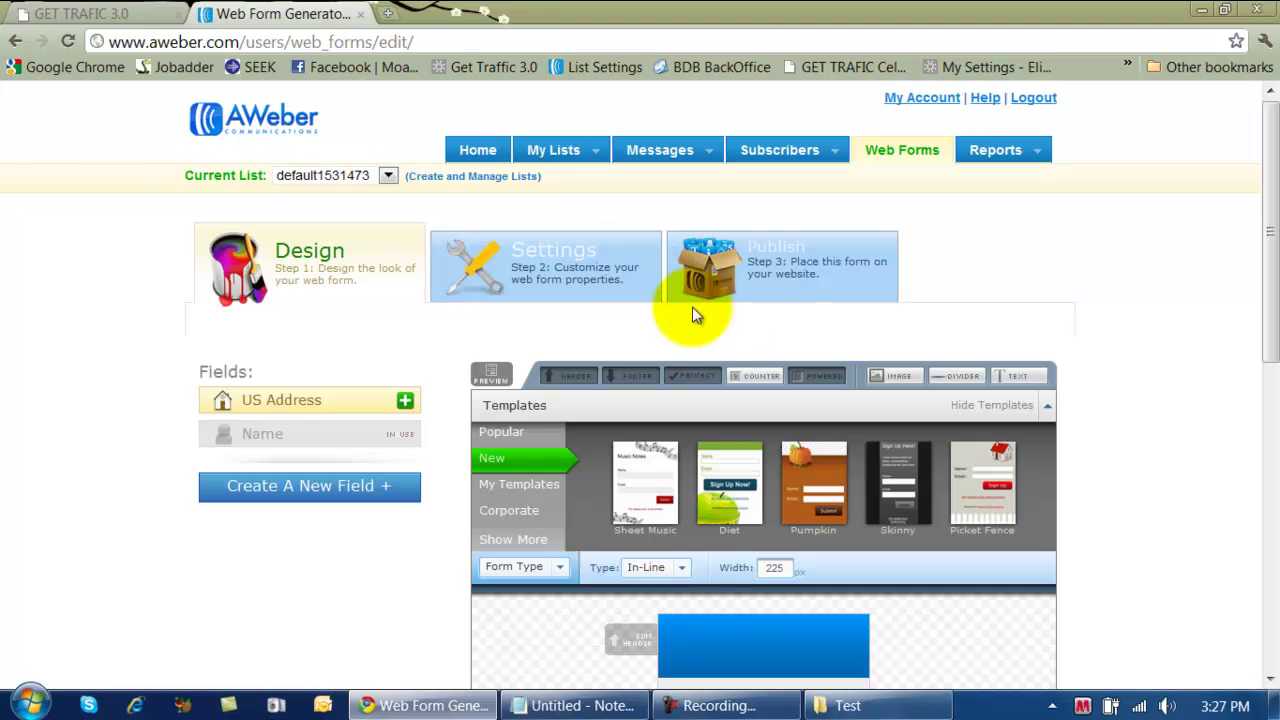
- Save the new web form with its default in-line design and proceed to the form's settings
scroll(1119, 290, down, 1)
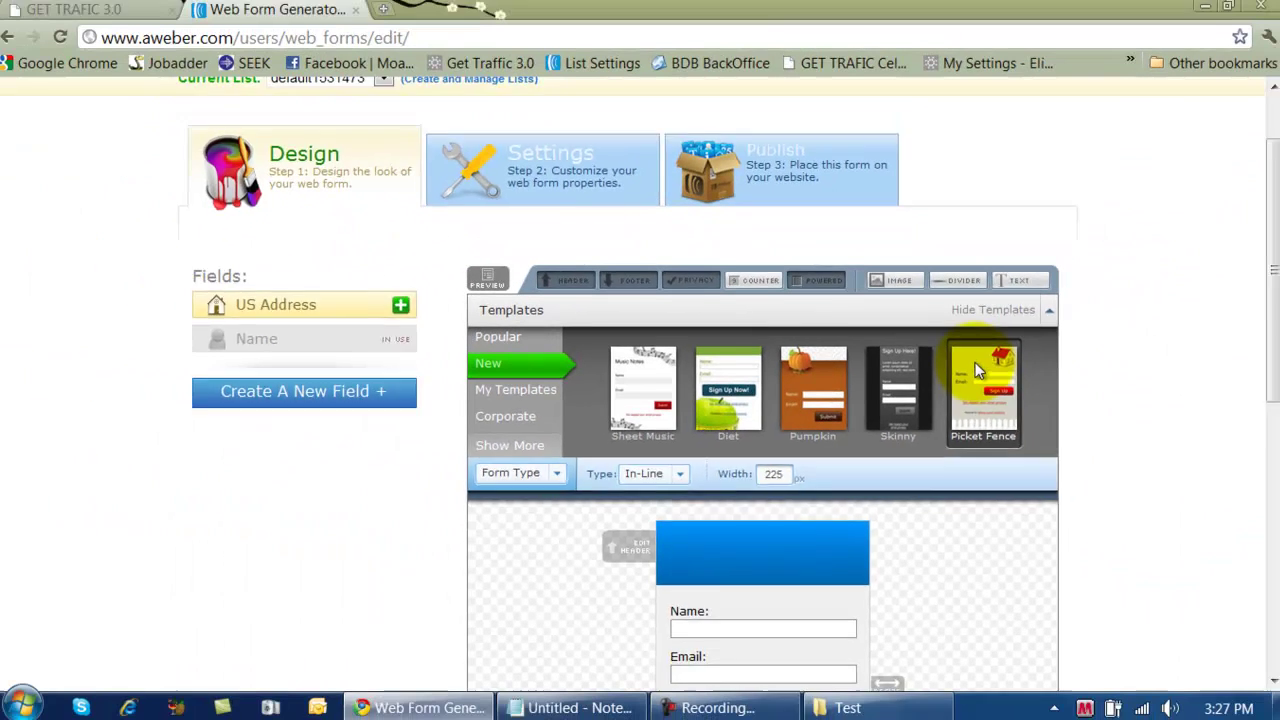
scroll(977, 372, down, 1)
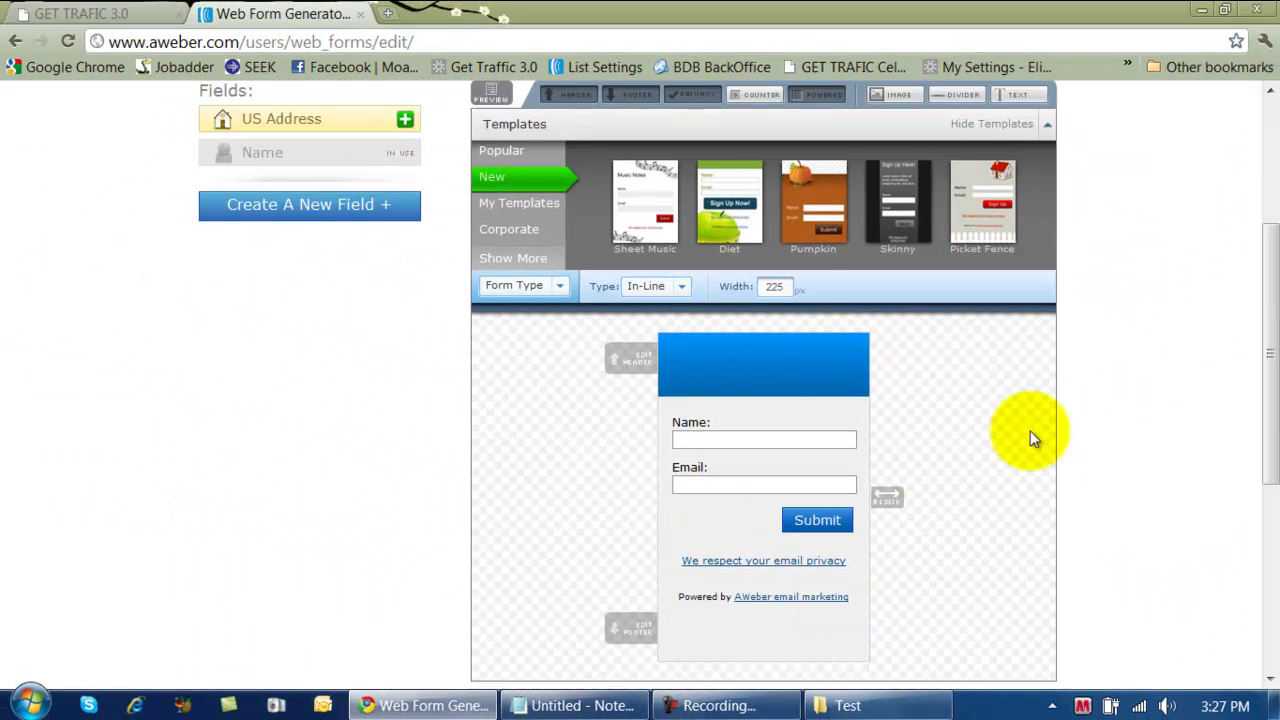
scroll(1006, 446, down, 1)
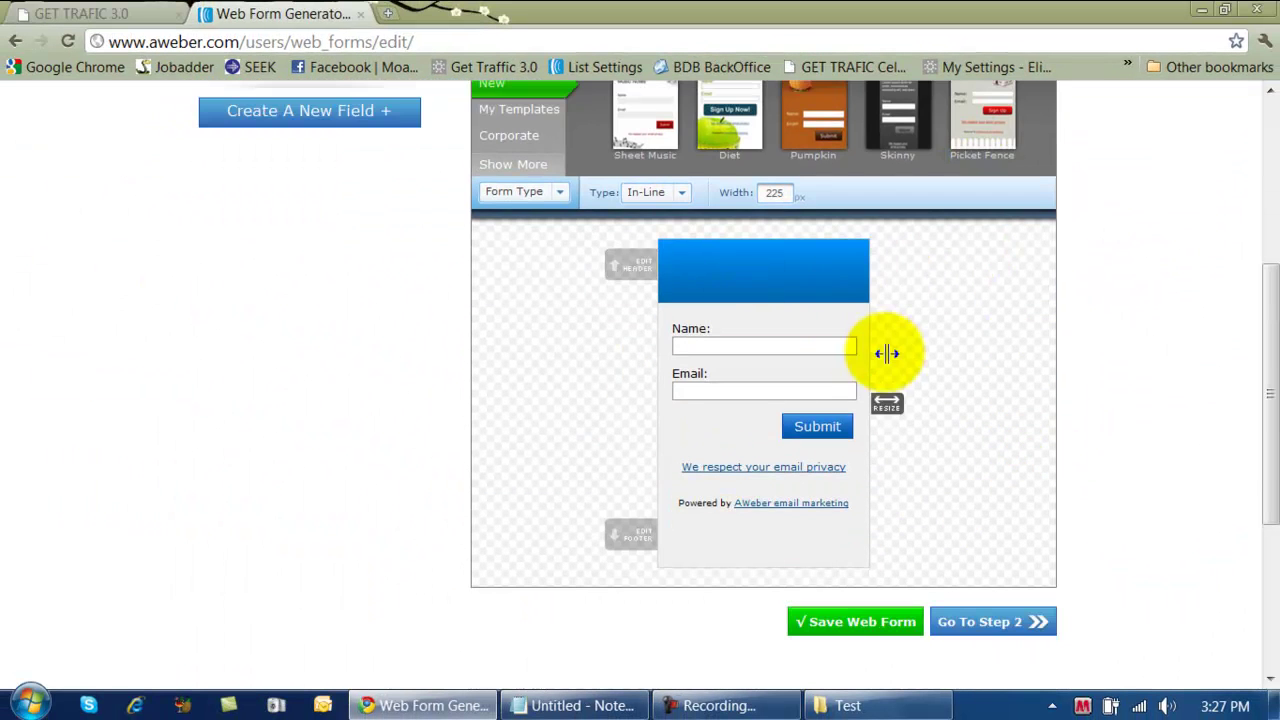
click(860, 625)
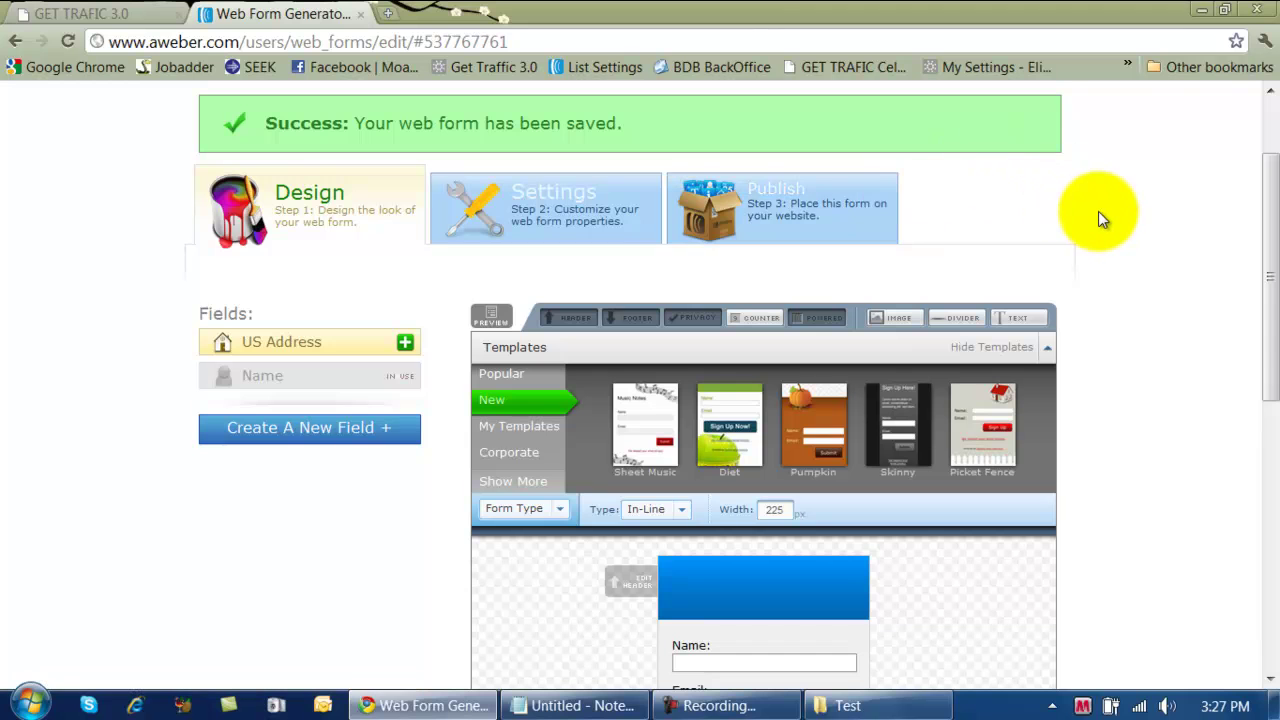
scroll(1098, 211, down, 2)
scroll(1097, 211, down, 4)
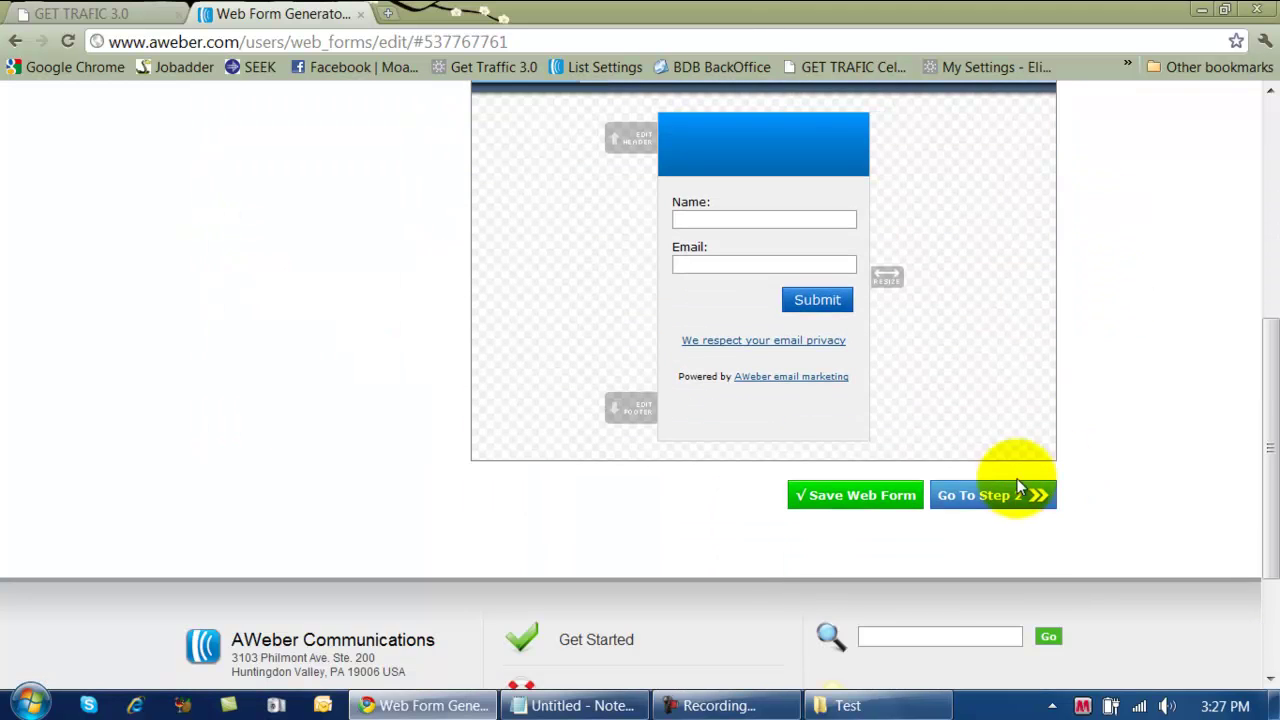
click(968, 494)
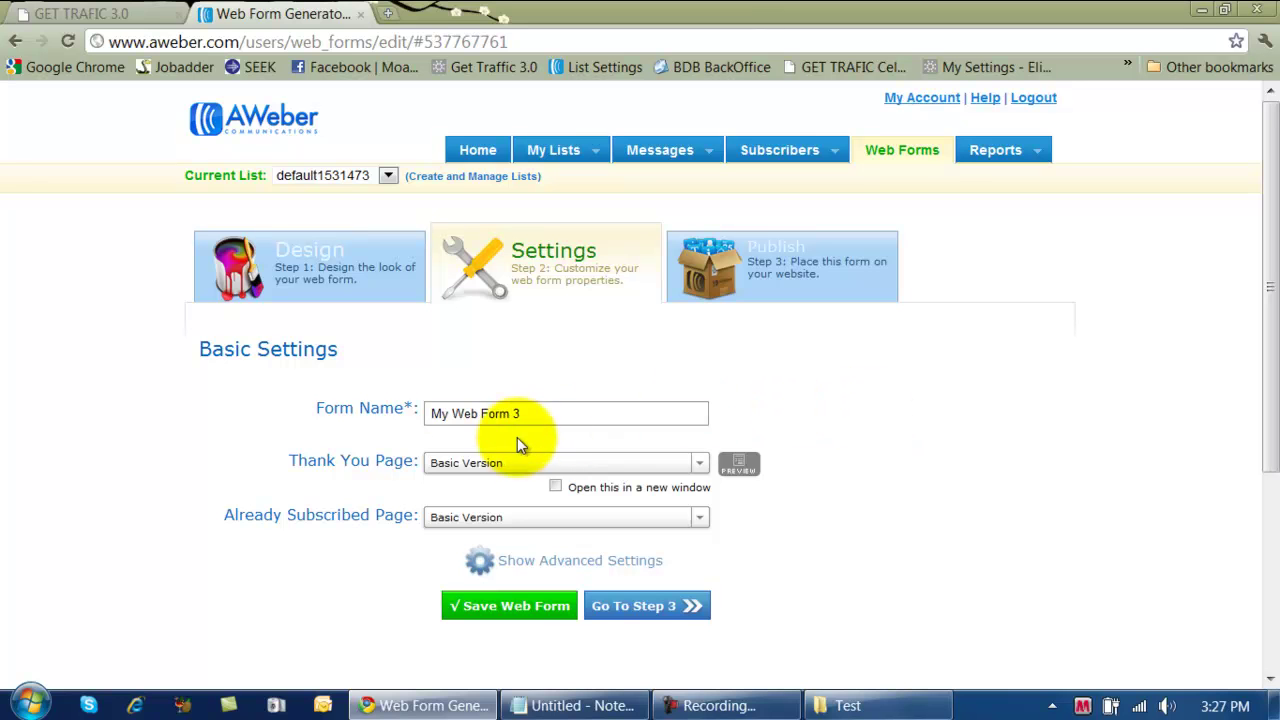
- Rename the web form as Test1
click(505, 414)
drag(529, 410, 420, 410)
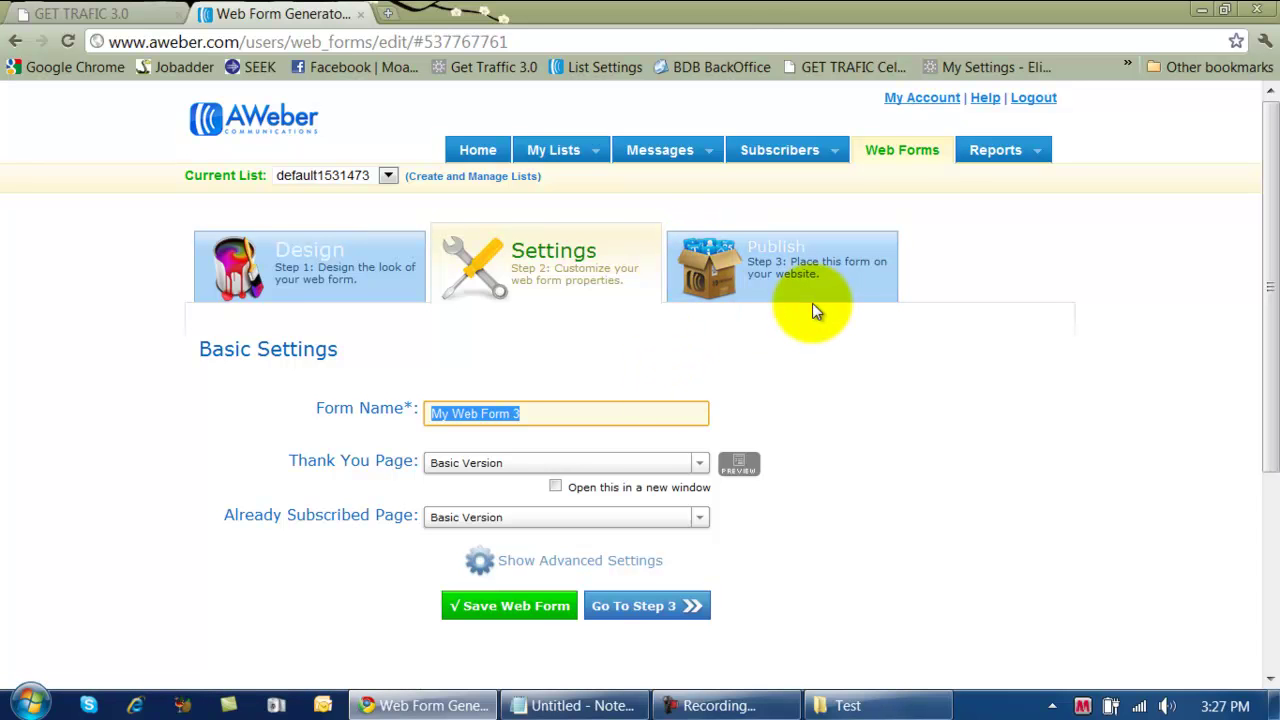
text(Test)
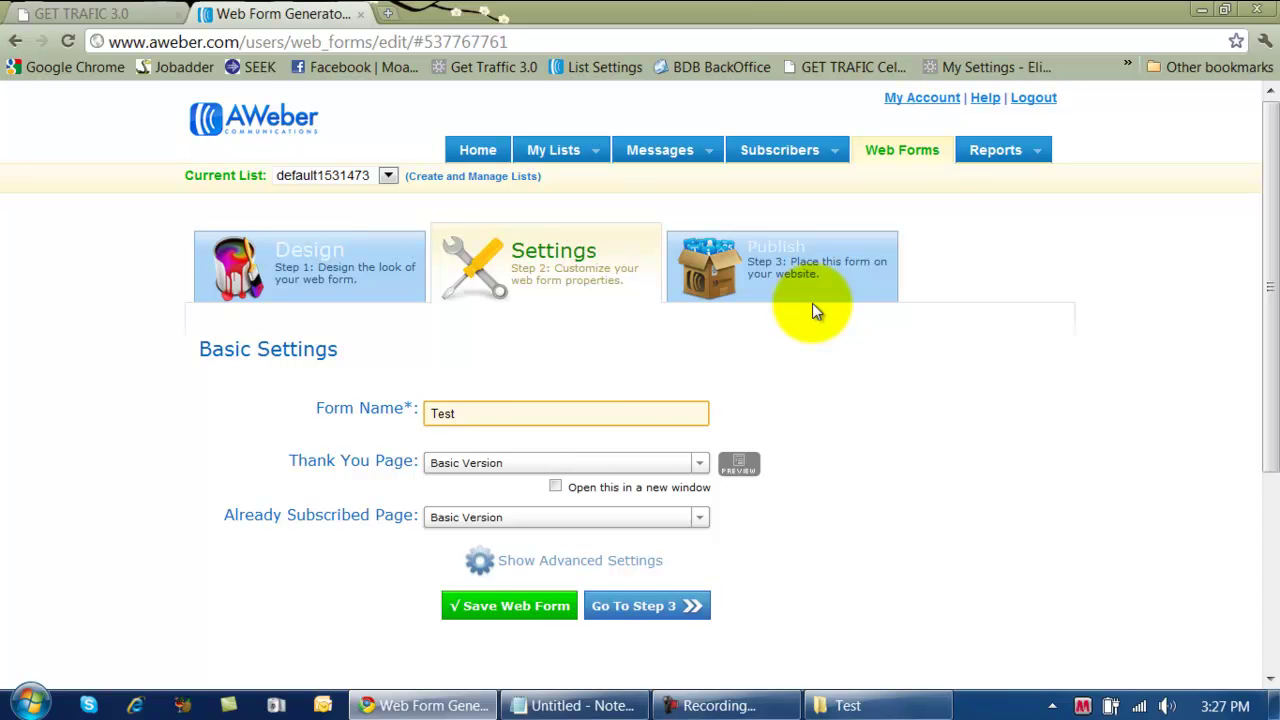
text(1)
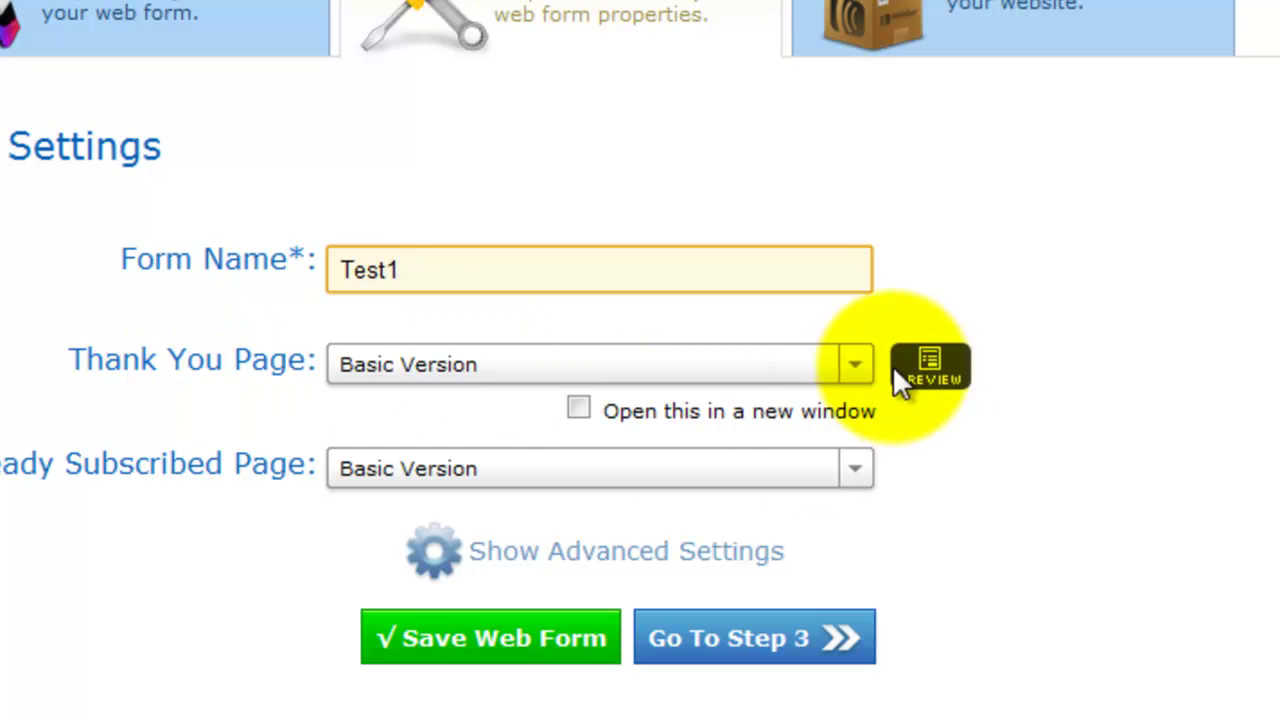
click(850, 366)
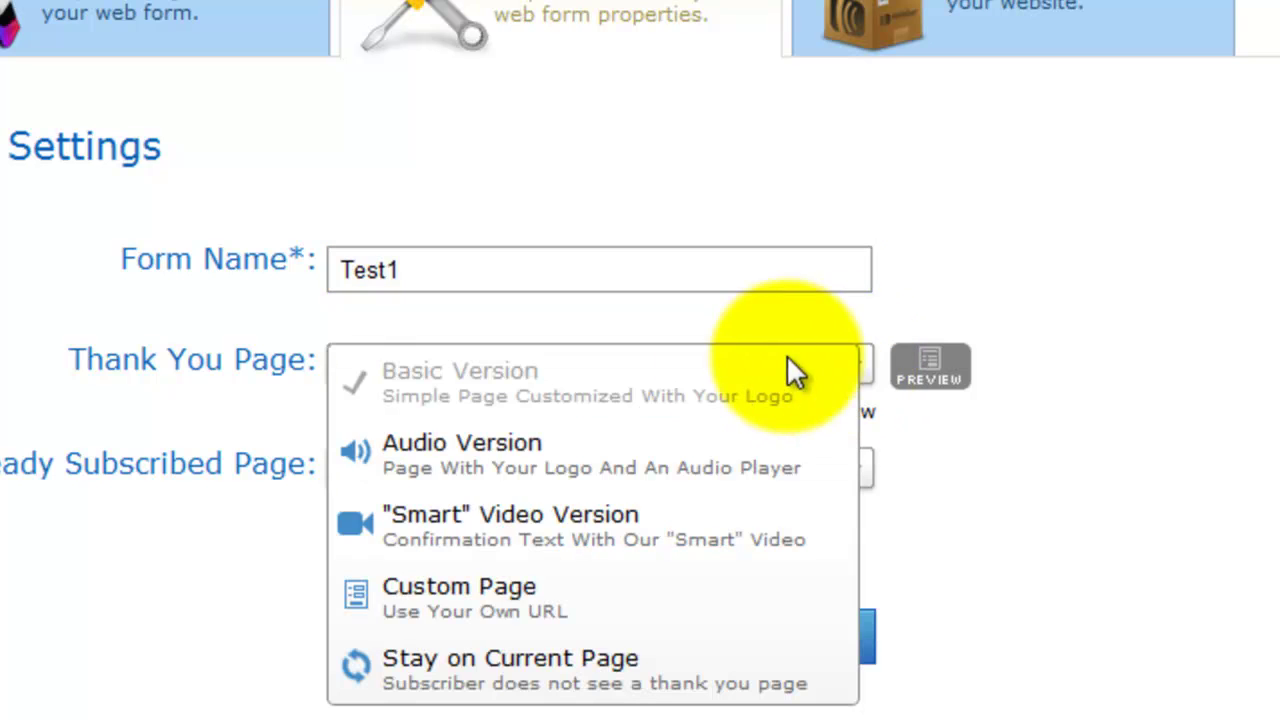
click(500, 617)
click(545, 422)
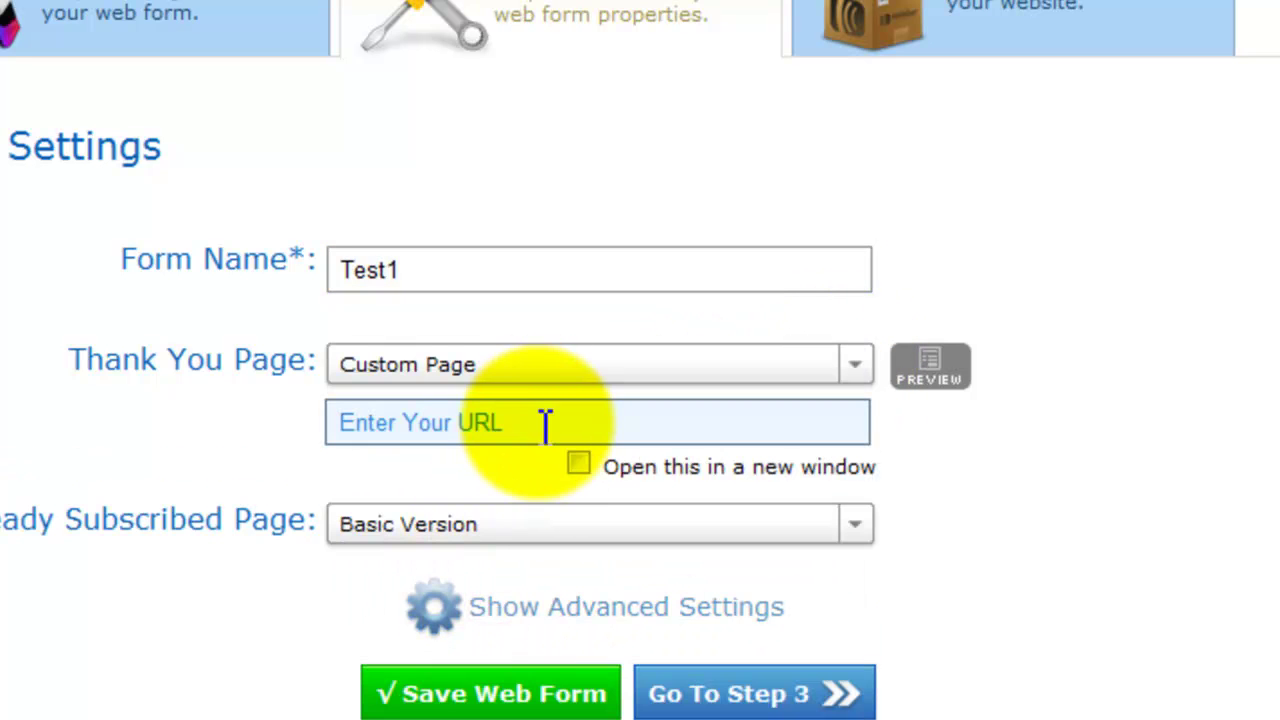
click(531, 421)
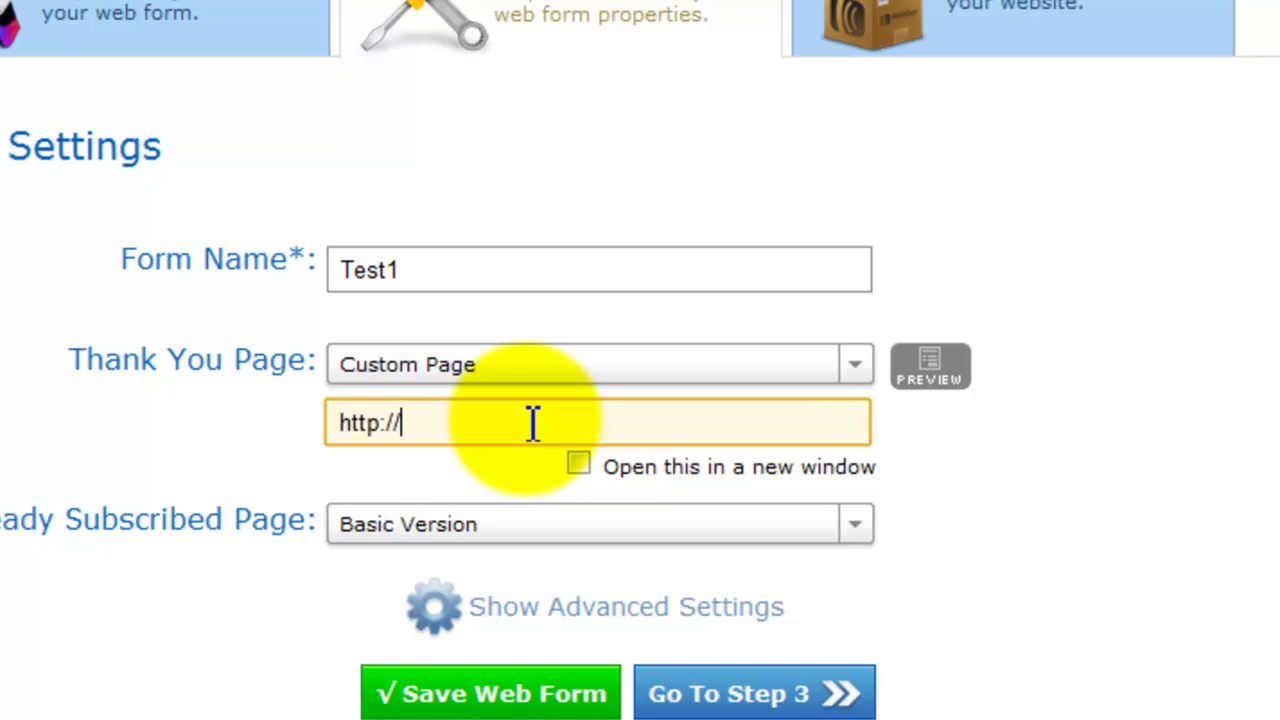
text(www.)
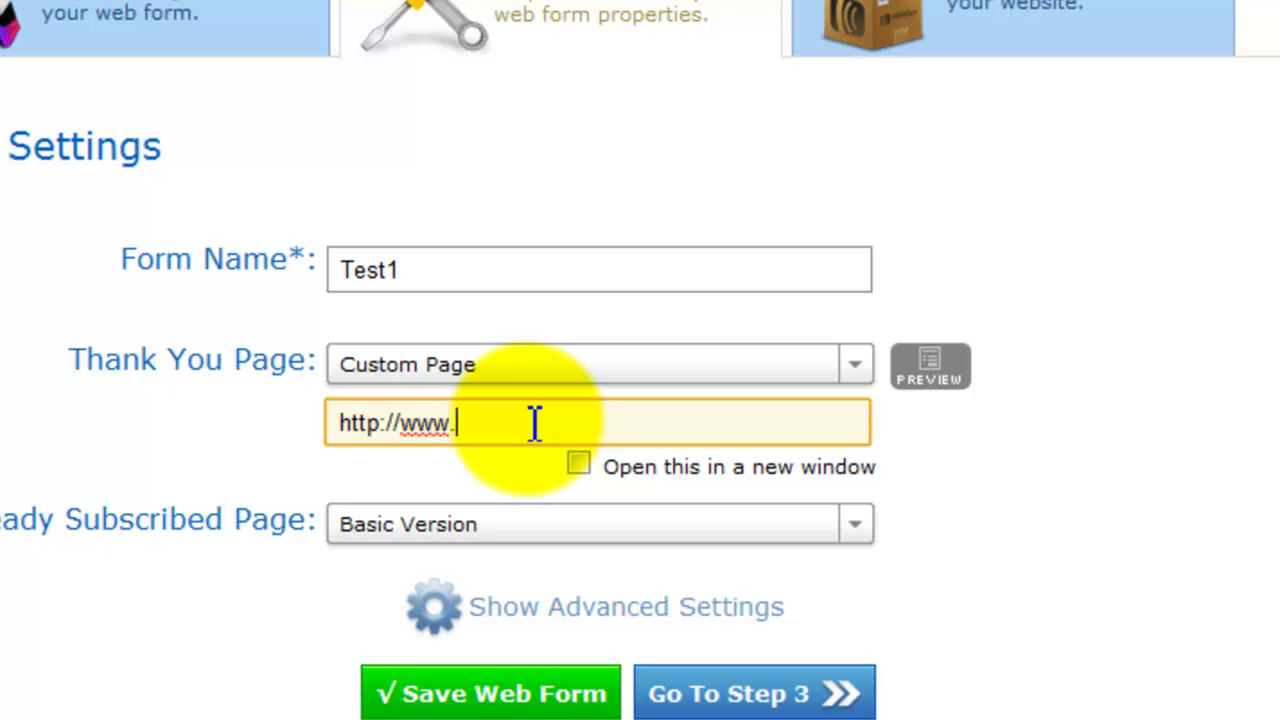
text(google.com)
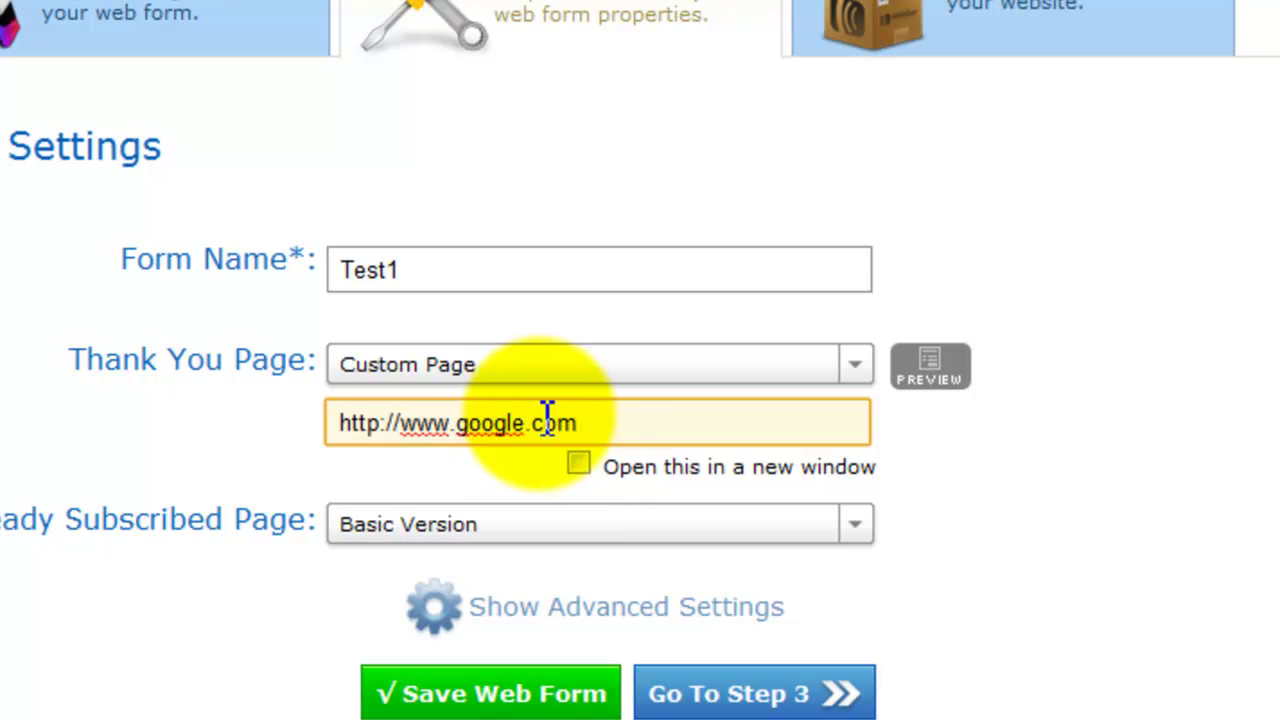
click(579, 465)
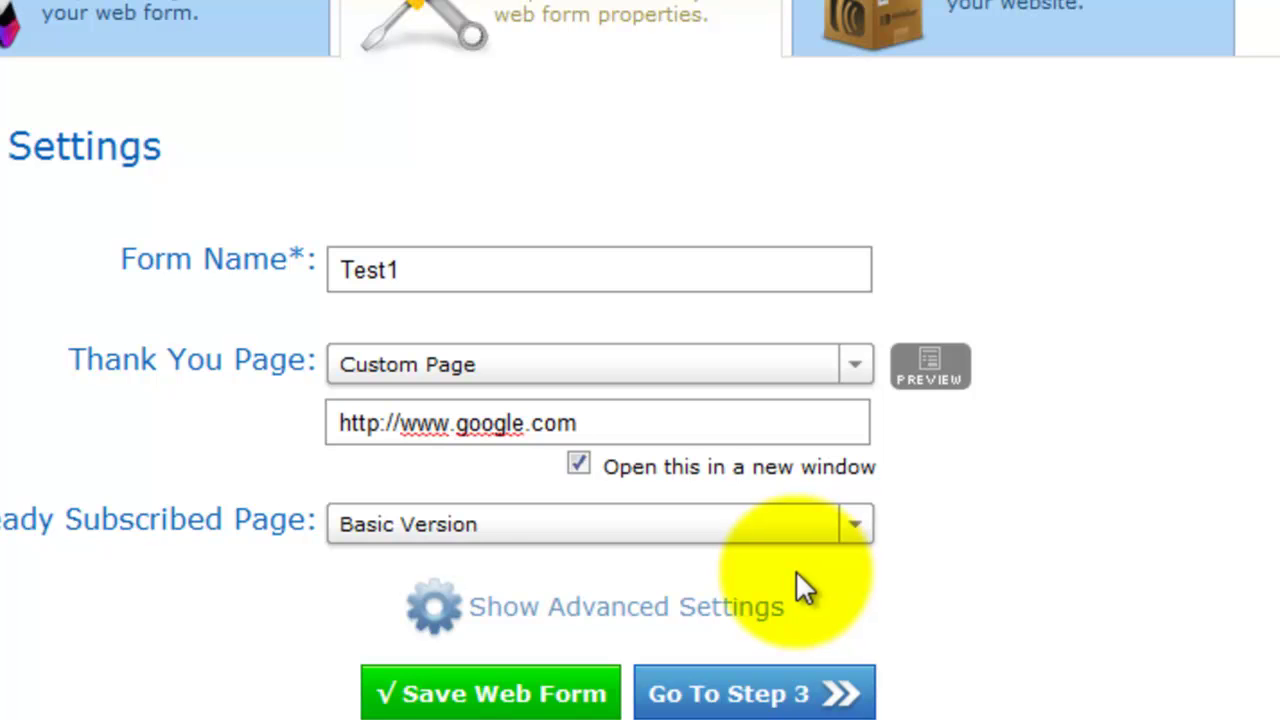
- Save the form settings and choose "I Will Install My Form" as the publishing method
click(449, 700)
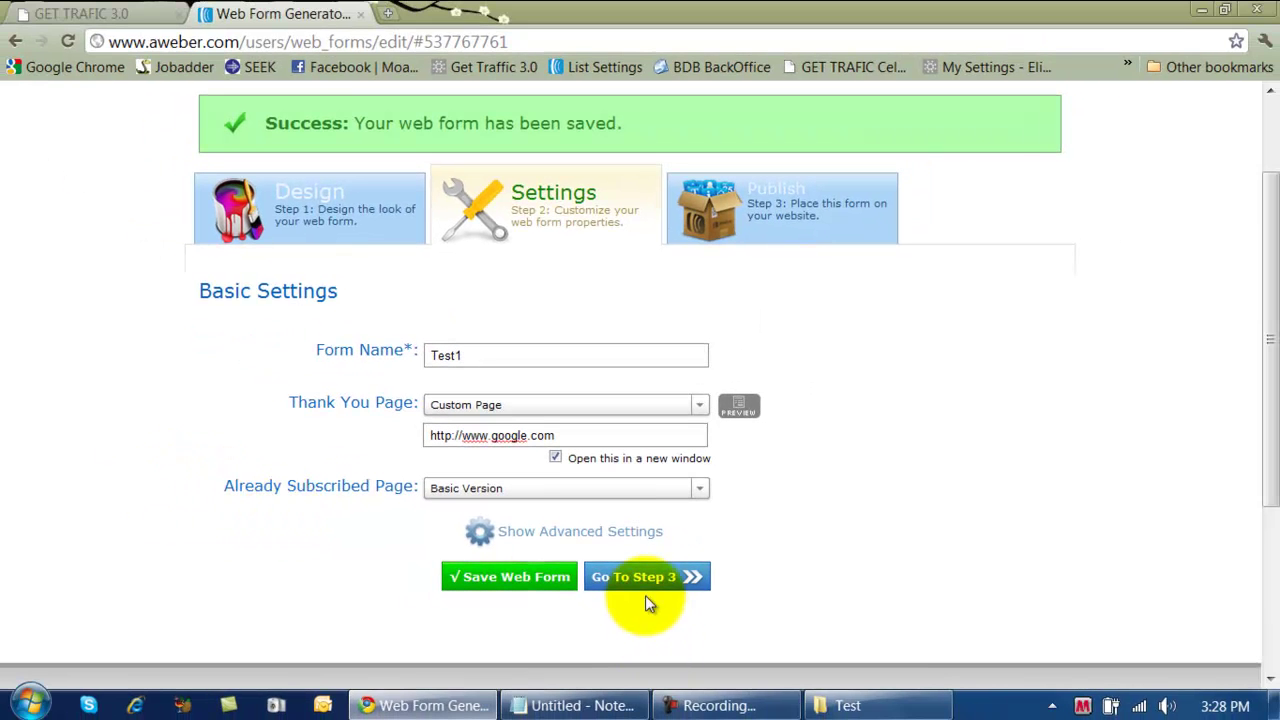
click(645, 576)
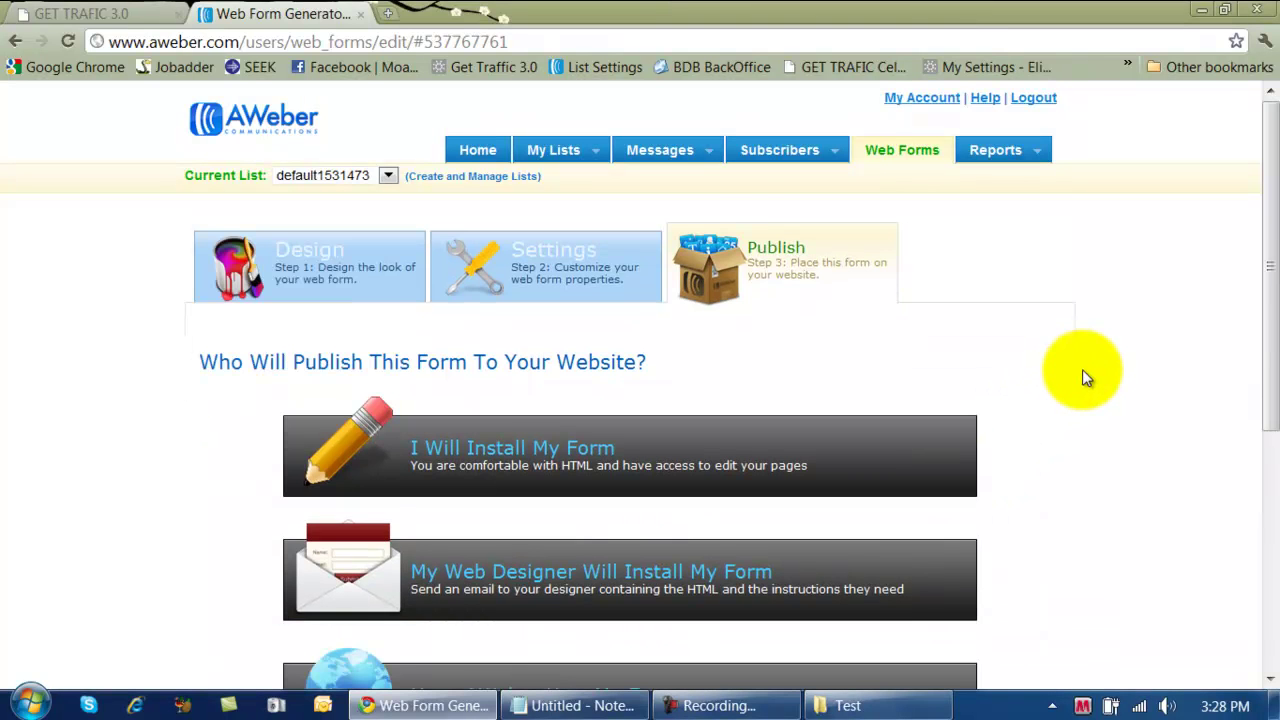
scroll(1082, 370, down, 2)
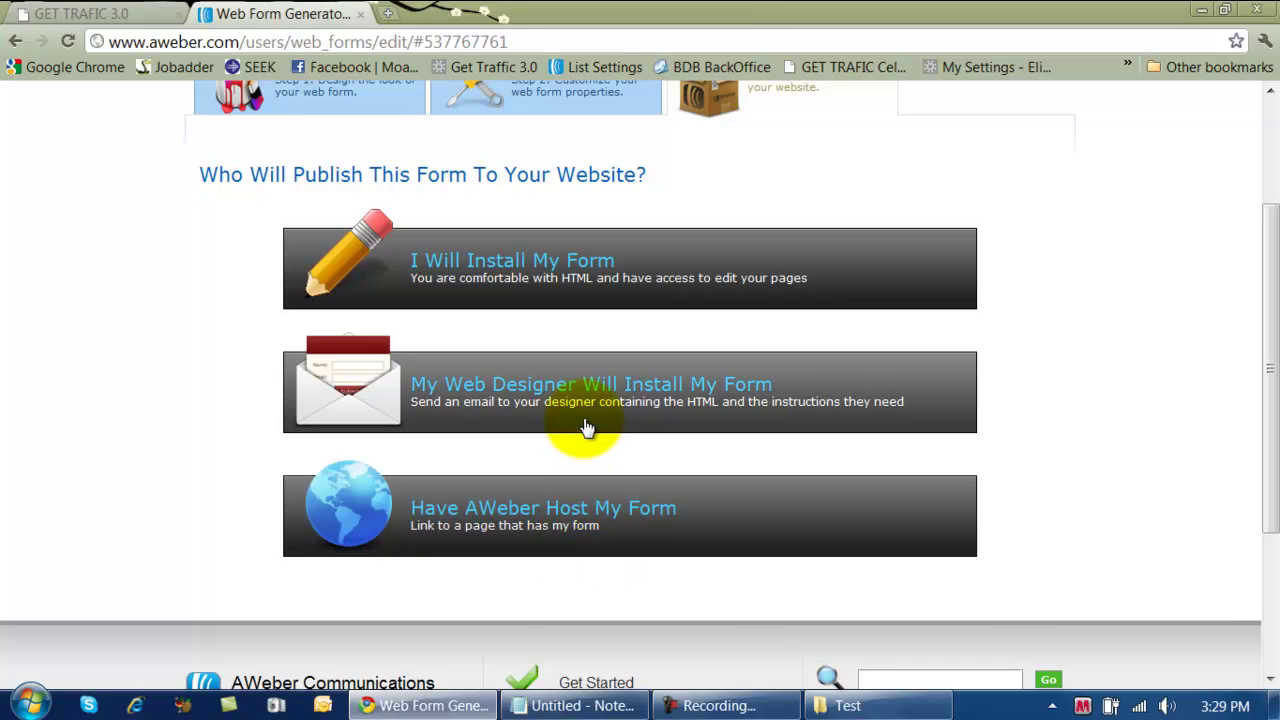
click(567, 270)
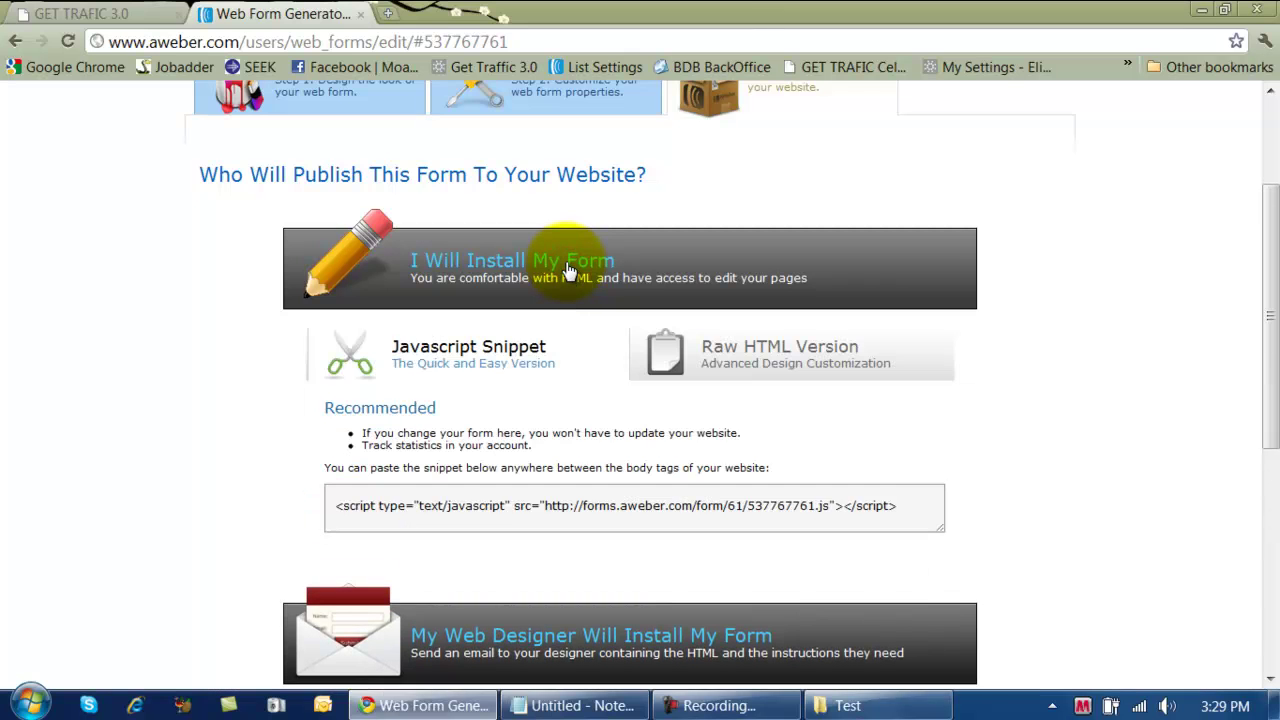
- Show the raw HTML version of the form without the beautiful form styles and select all of its code
scroll(1114, 280, down, 1)
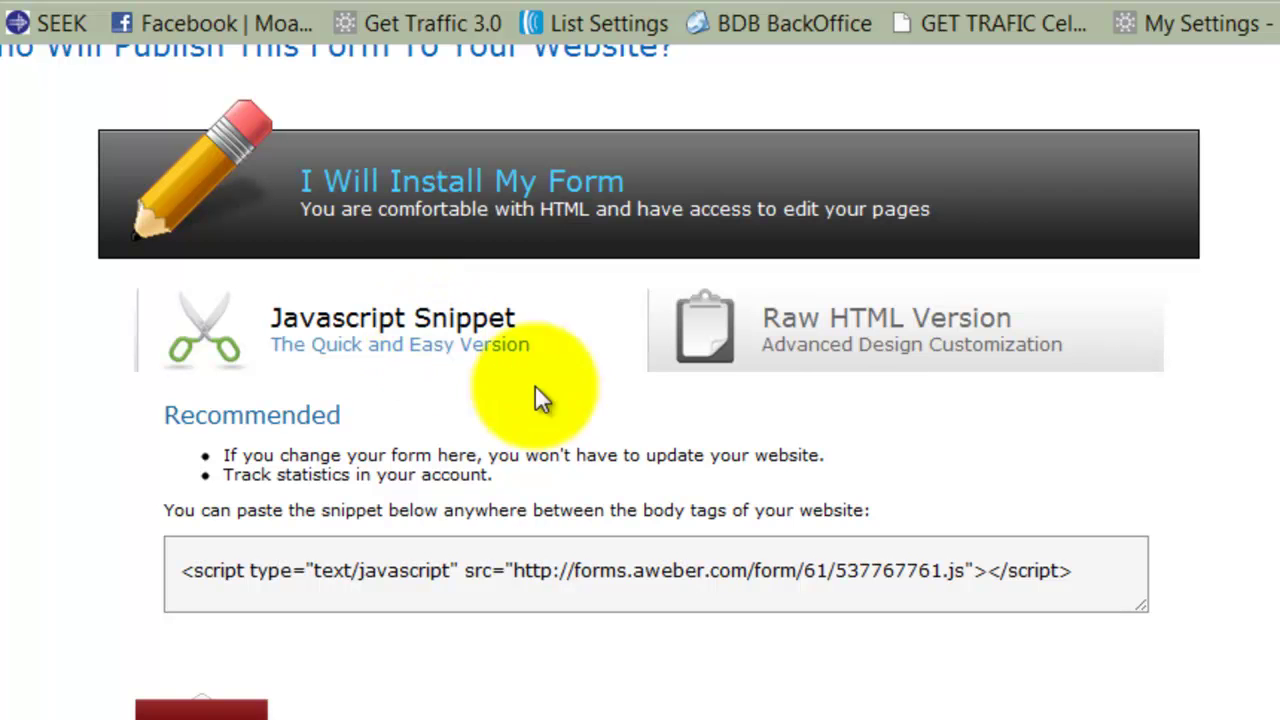
click(1006, 338)
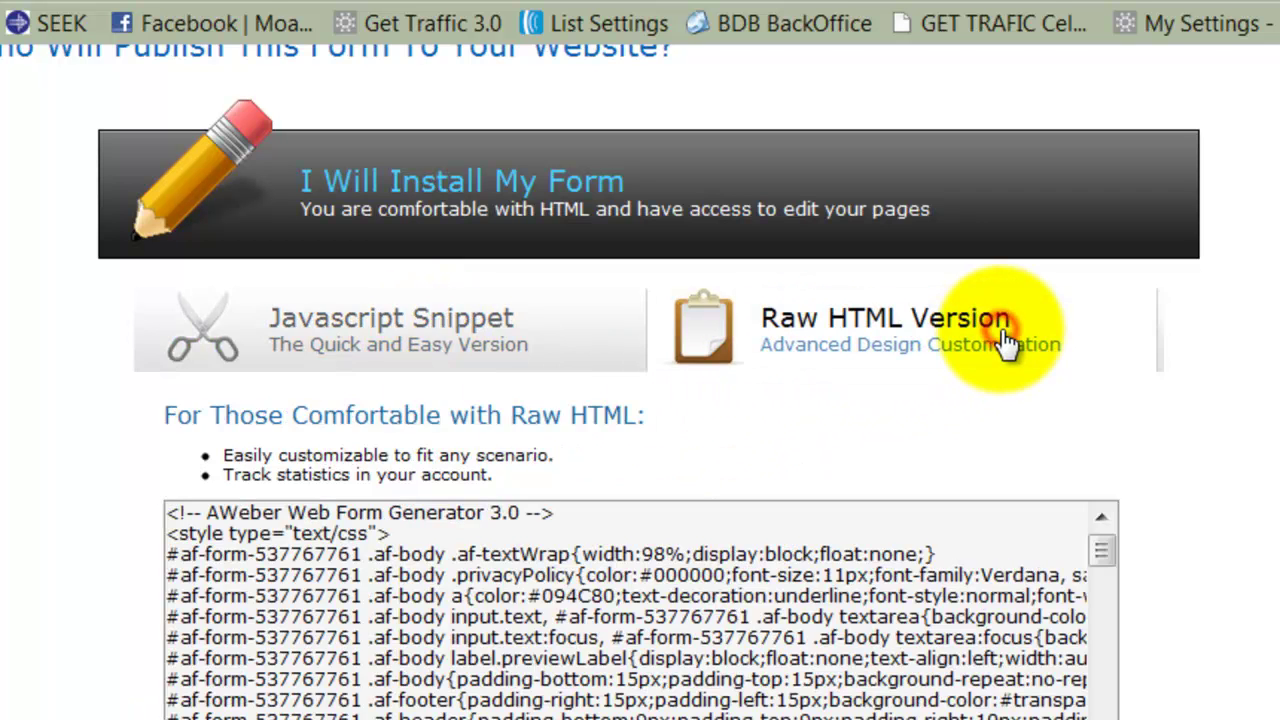
scroll(958, 302, down, 2)
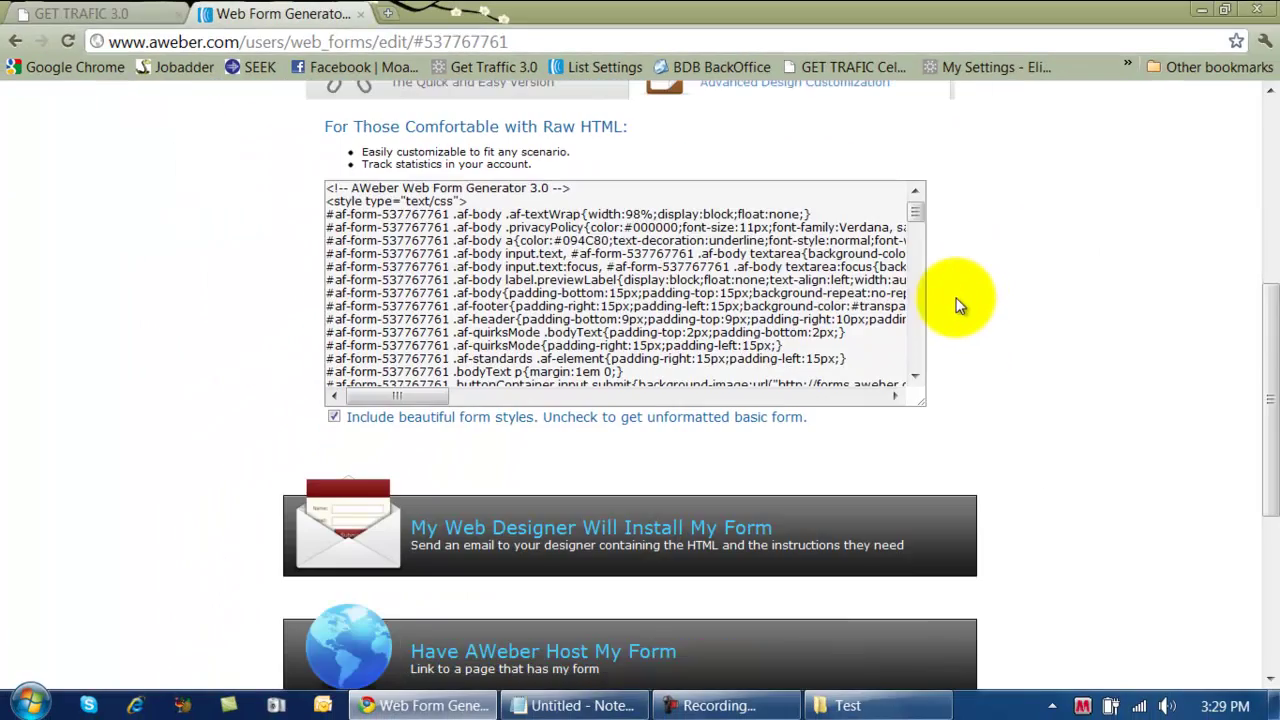
click(809, 214)
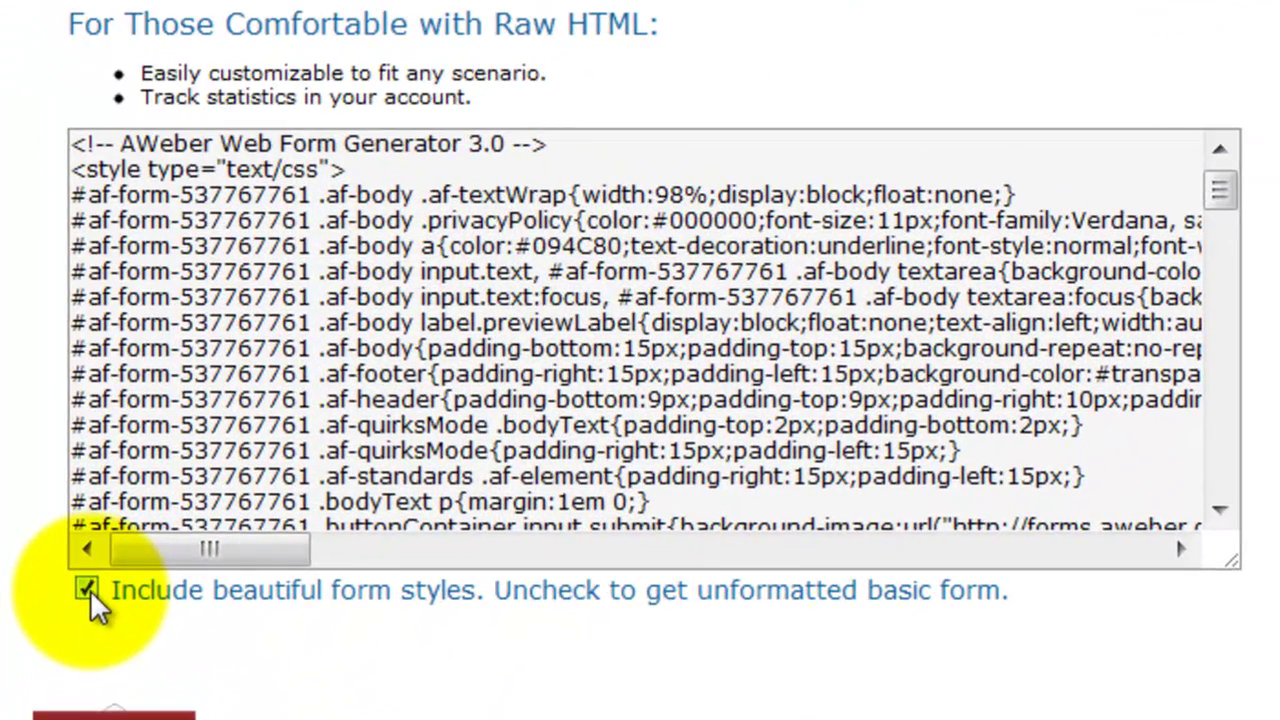
click(88, 592)
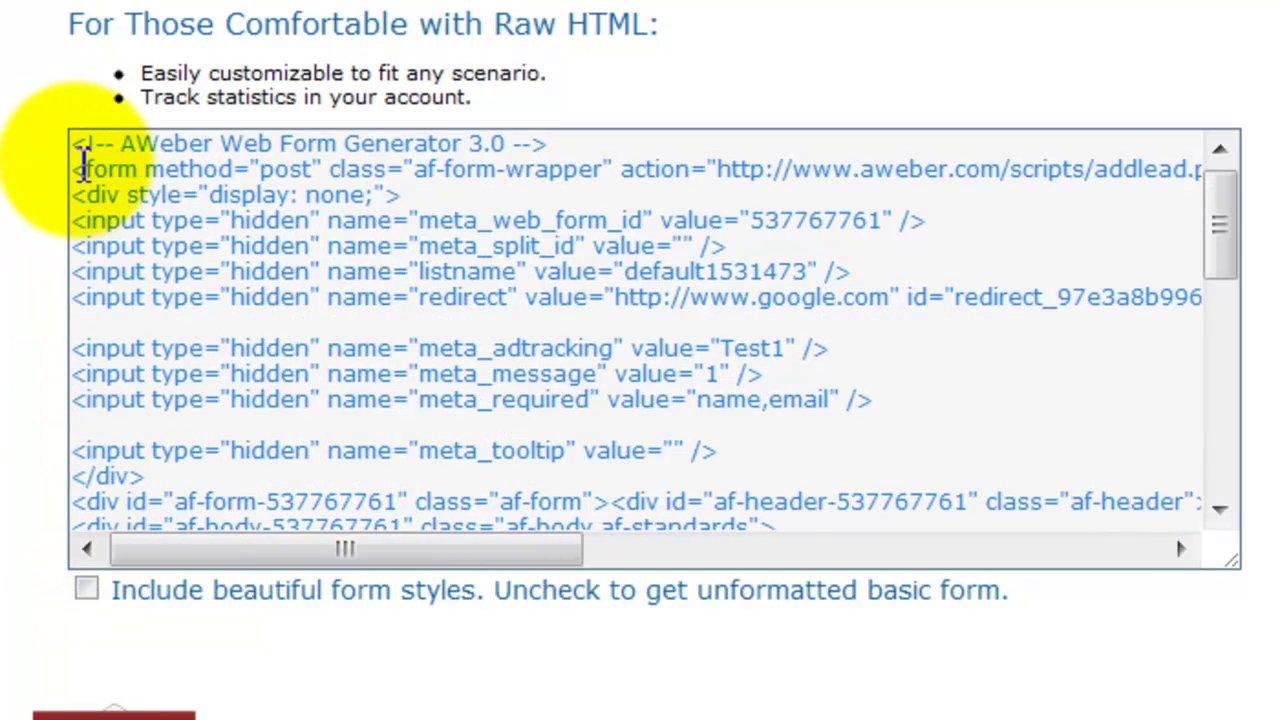
click(80, 158)
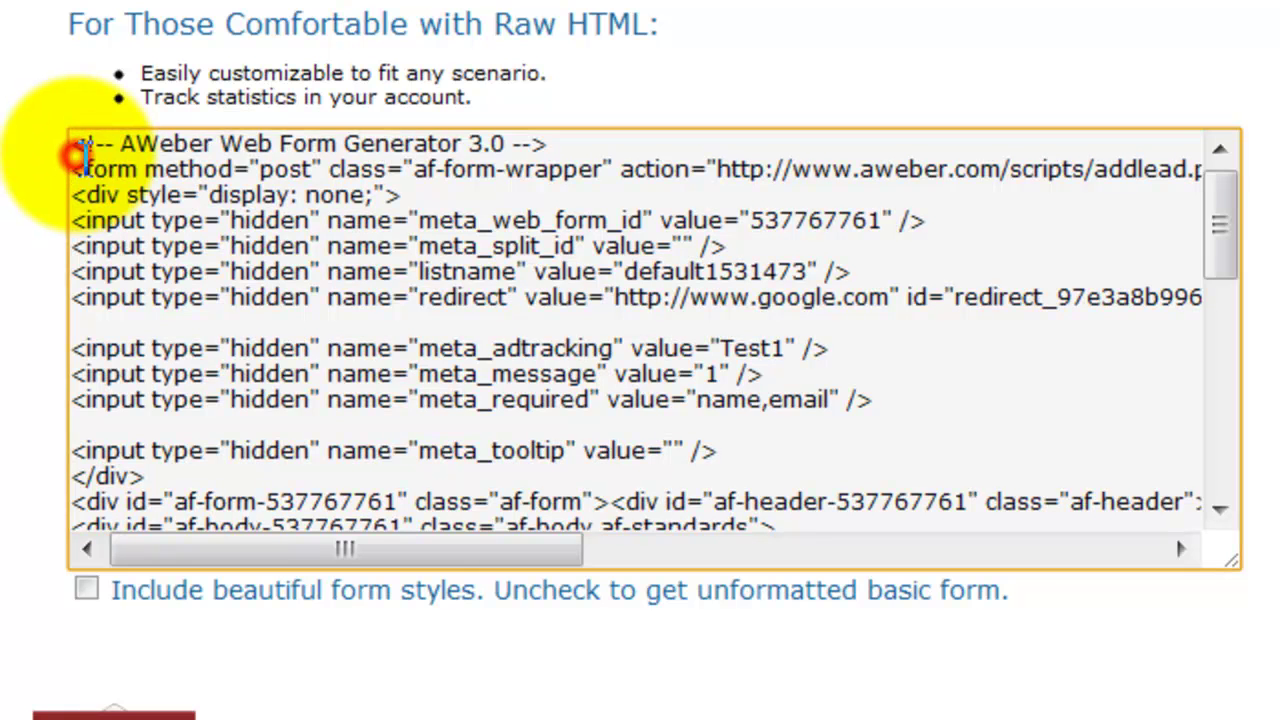
key(ctrl+a)
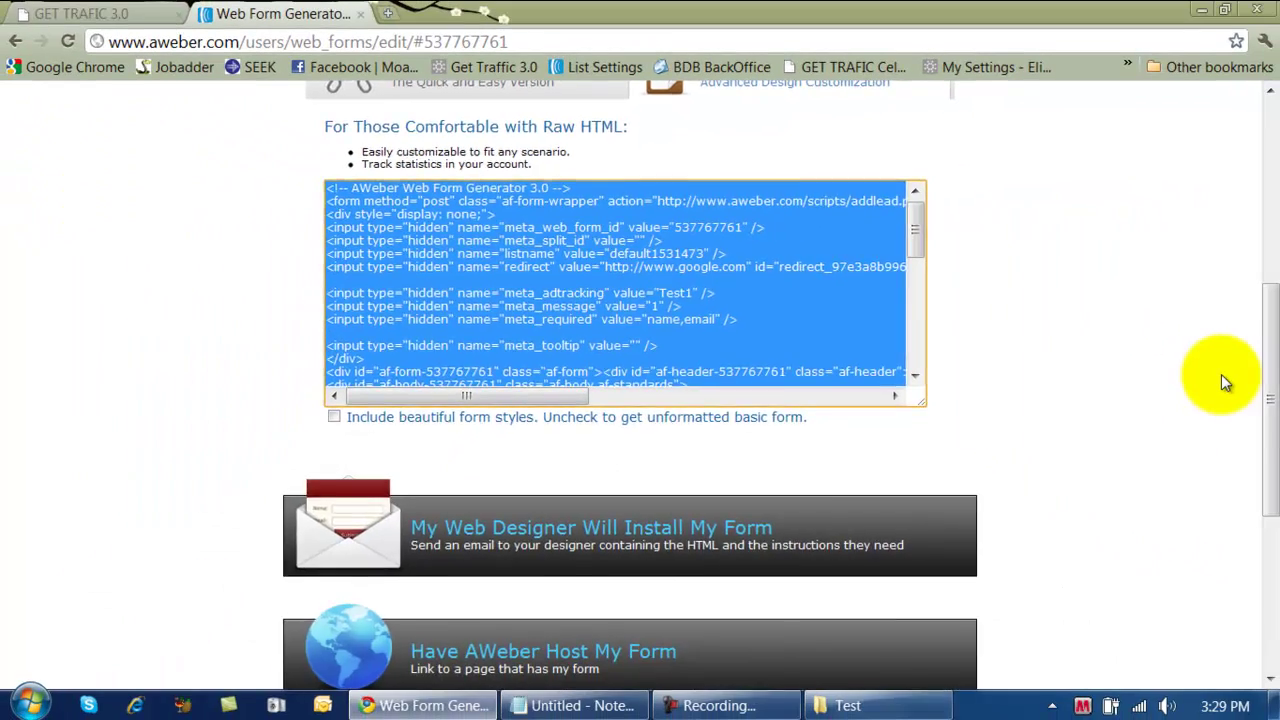
- Switch to Get Traffic 3.0 and open the Facebook fanpage design selection
scroll(1205, 350, up, 3)
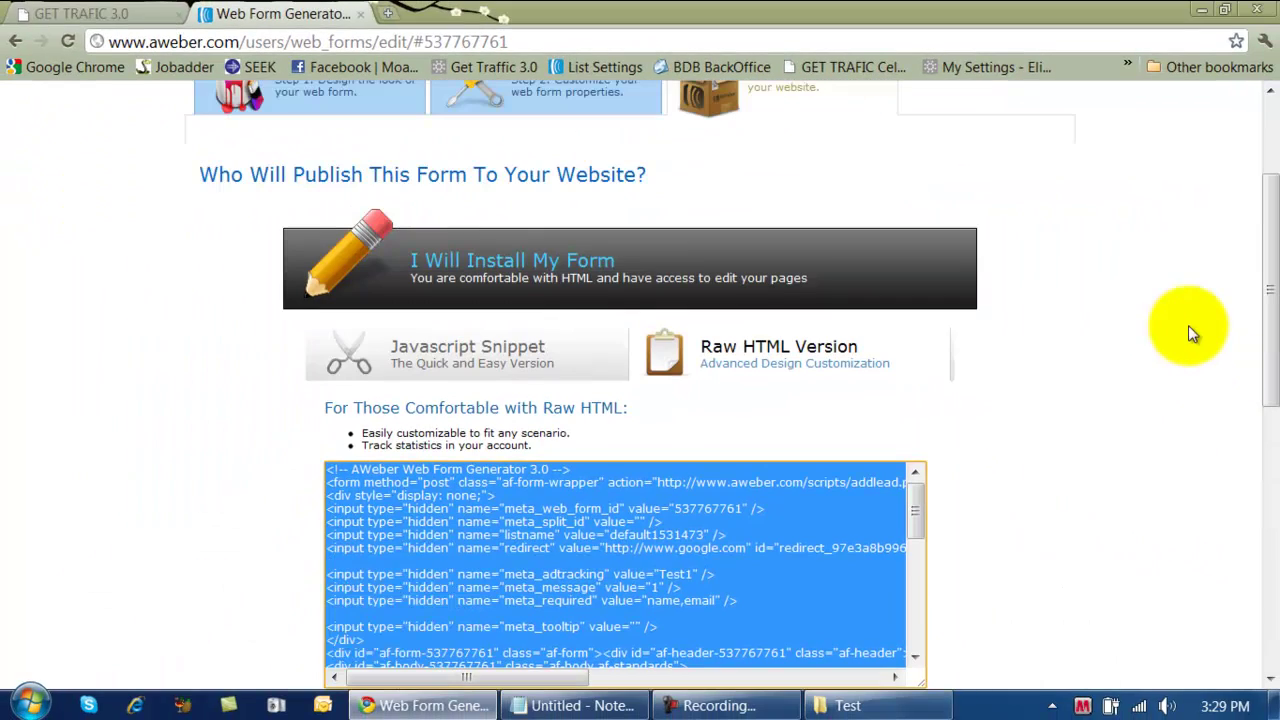
click(62, 13)
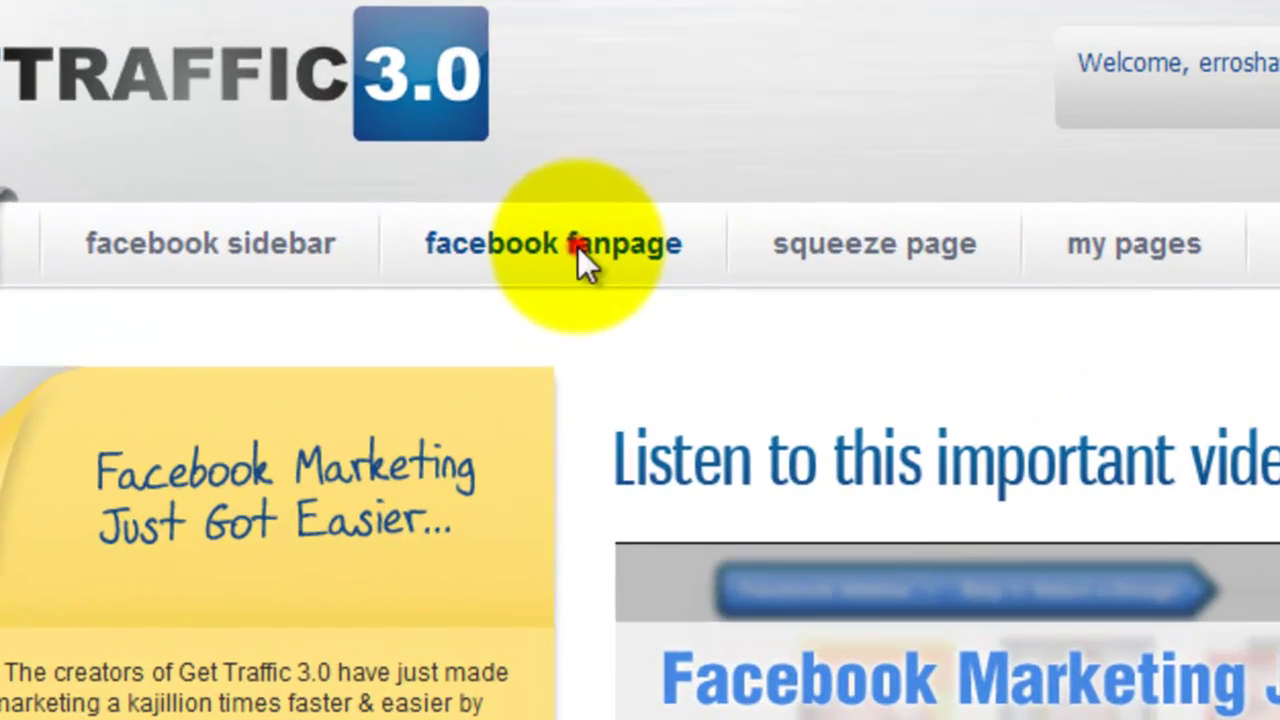
click(566, 242)
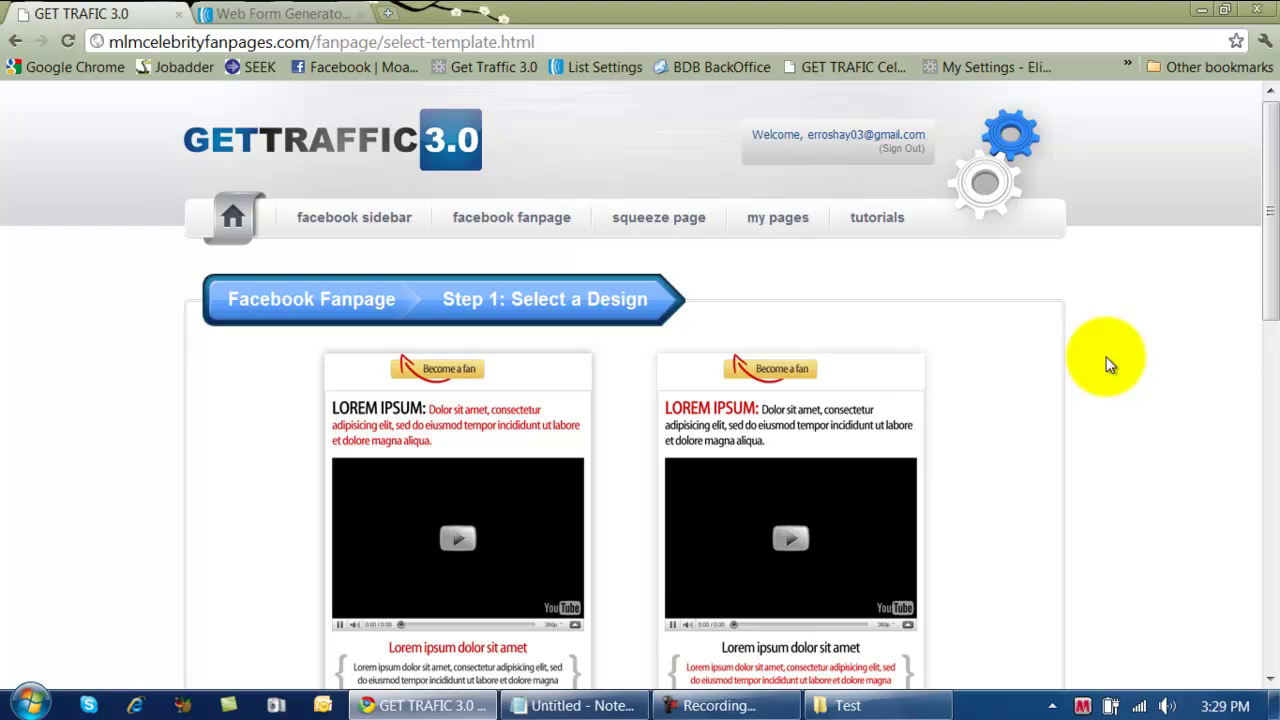
- Look over the fanpage templates and choose Design A for customization
scroll(1250, 566, down, 1)
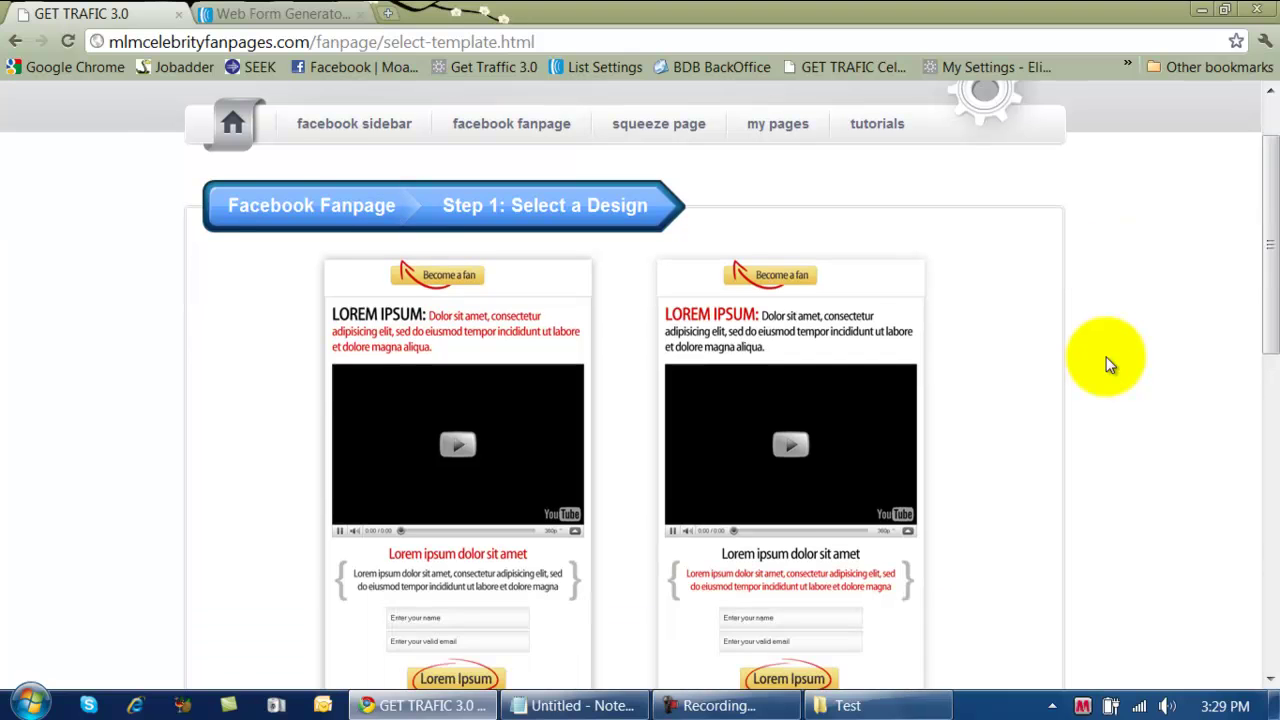
scroll(1108, 362, down, 2)
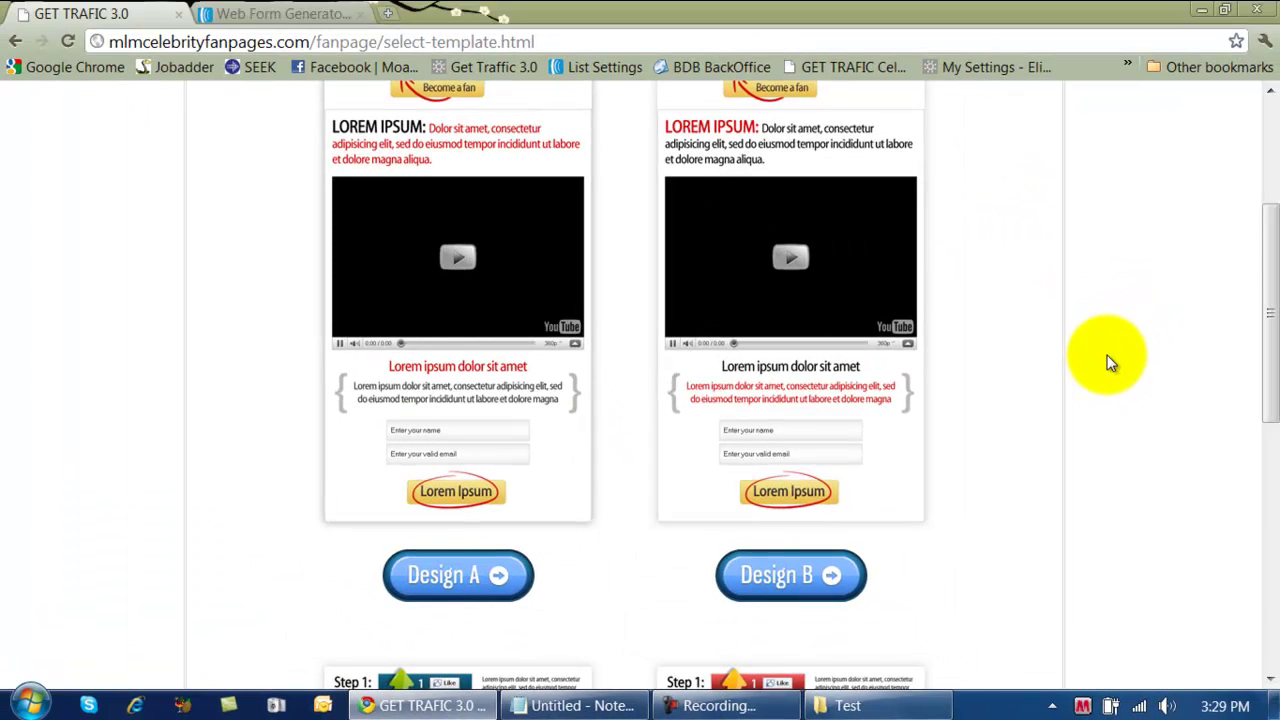
scroll(1108, 362, down, 4)
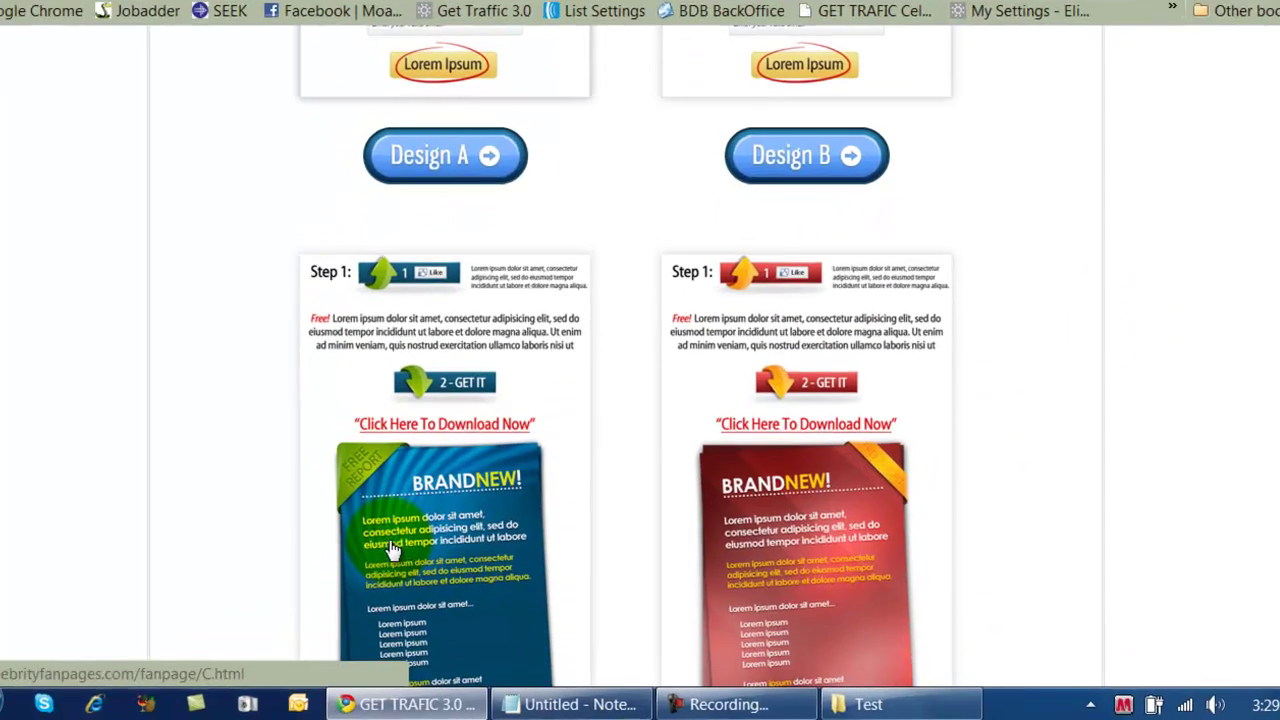
scroll(941, 480, up, 3)
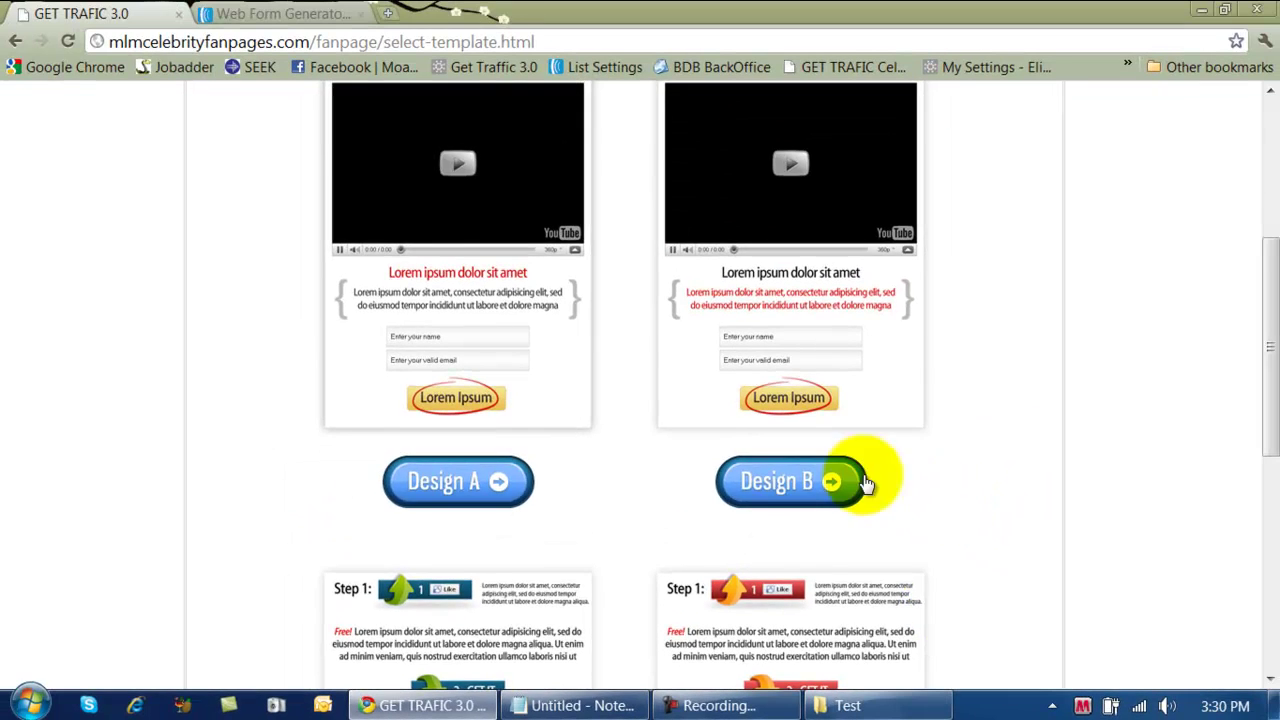
scroll(594, 458, up, 1)
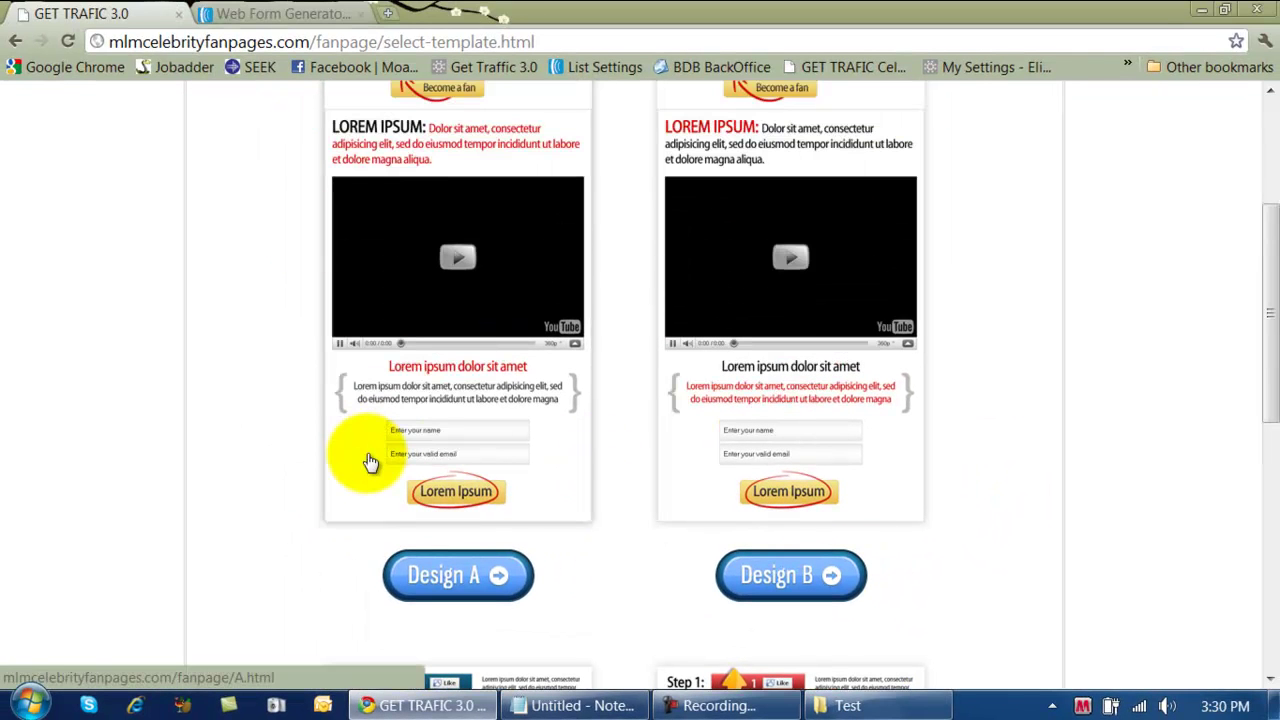
click(443, 573)
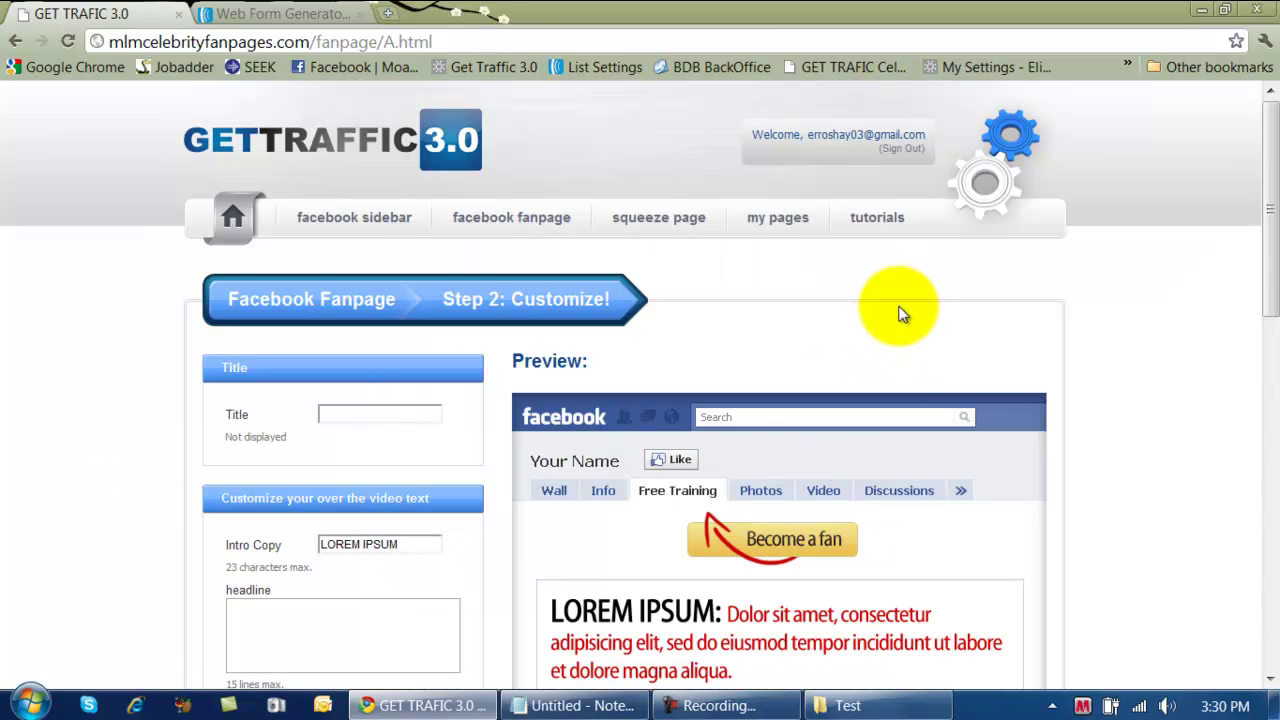
- Examine the fanpage's customization fields for the title, the text over the video, the YouTube ID and the text under the video
scroll(896, 306, down, 2)
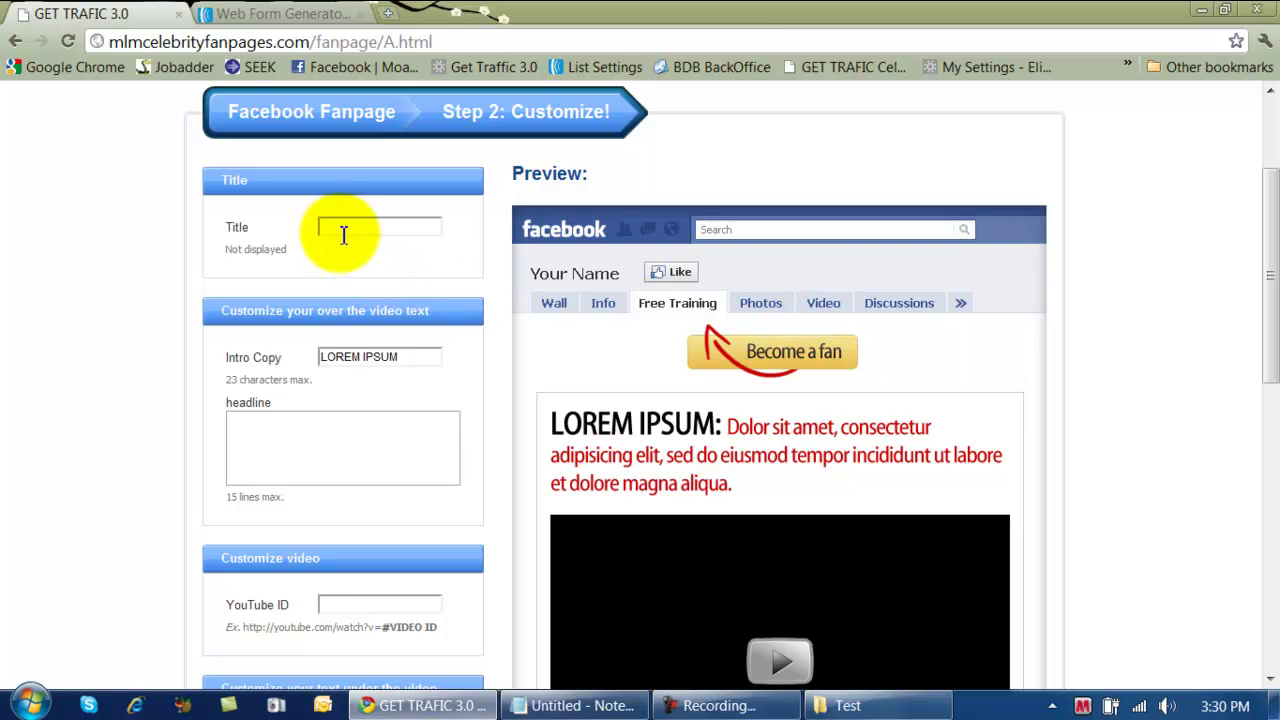
click(343, 232)
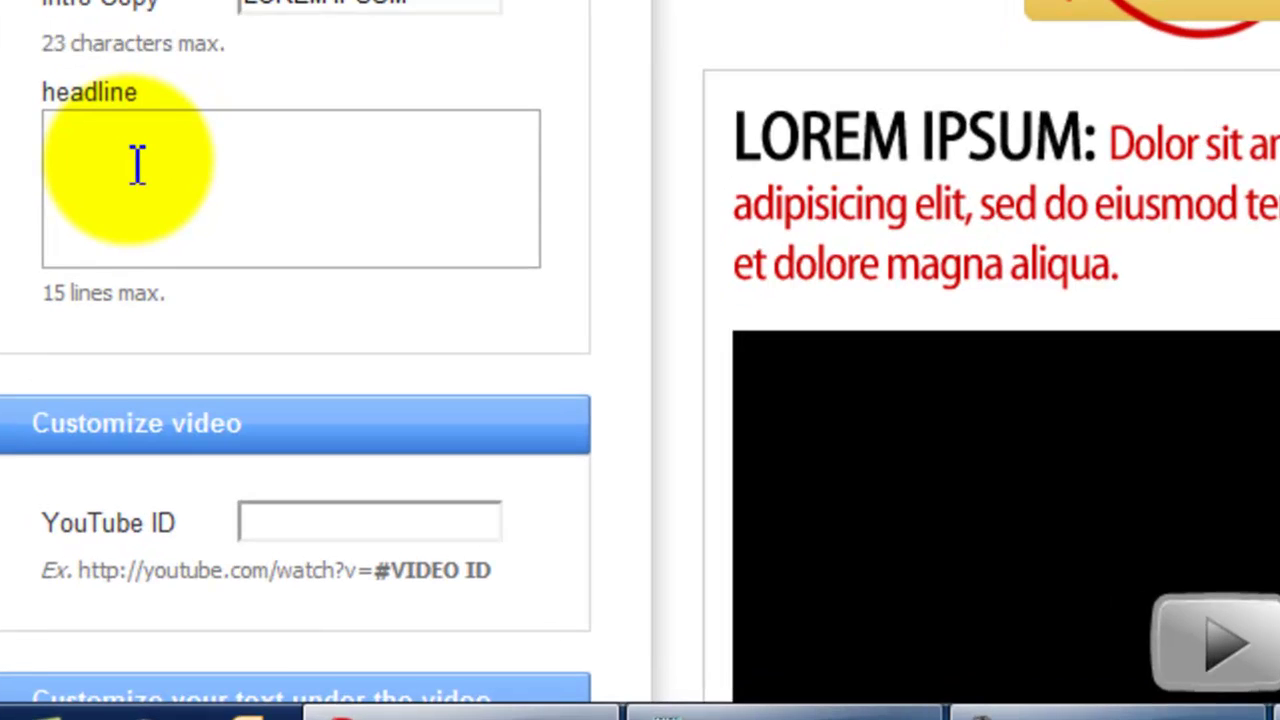
click(226, 345)
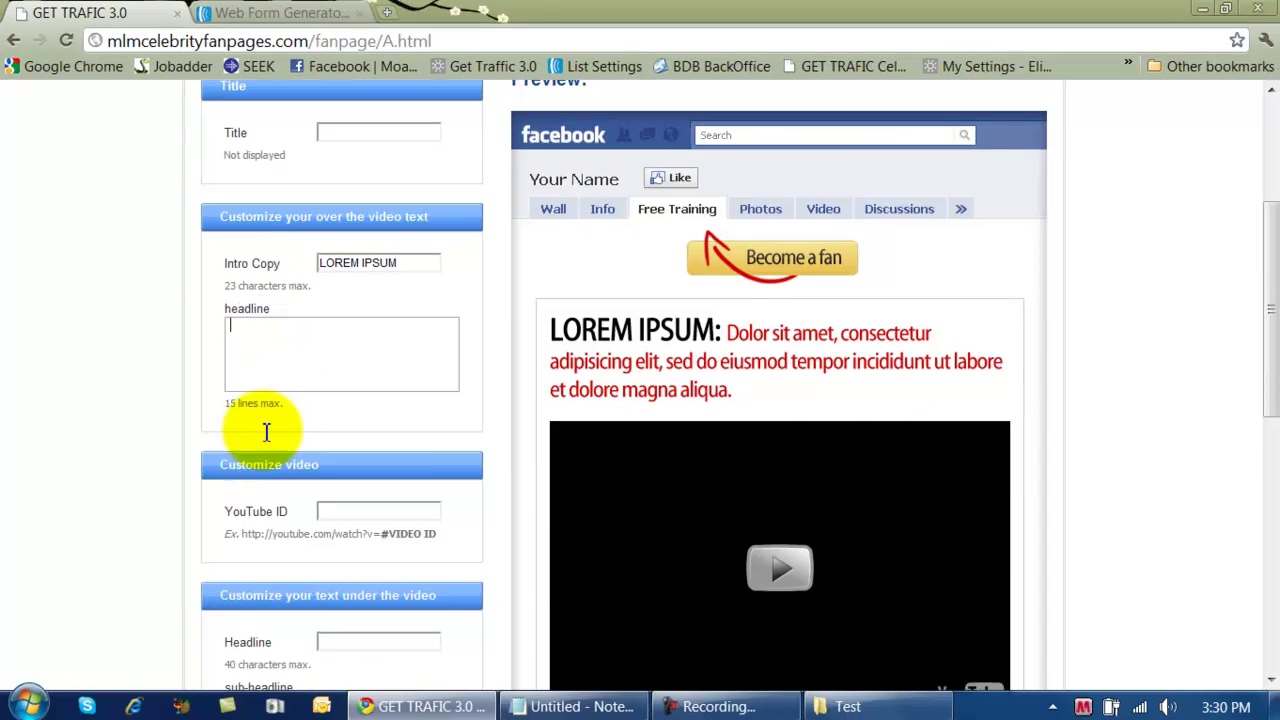
scroll(70, 350, down, 1)
scroll(265, 430, down, 1)
click(357, 323)
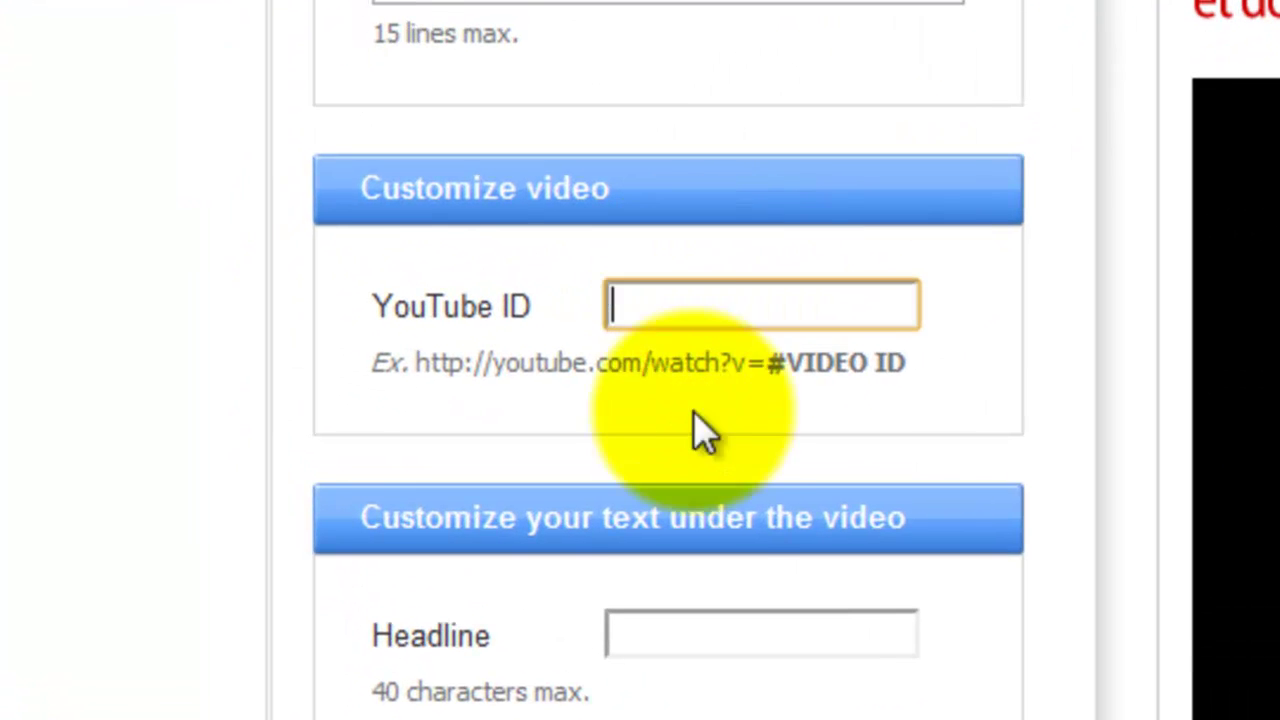
click(775, 365)
drag(777, 365, 931, 377)
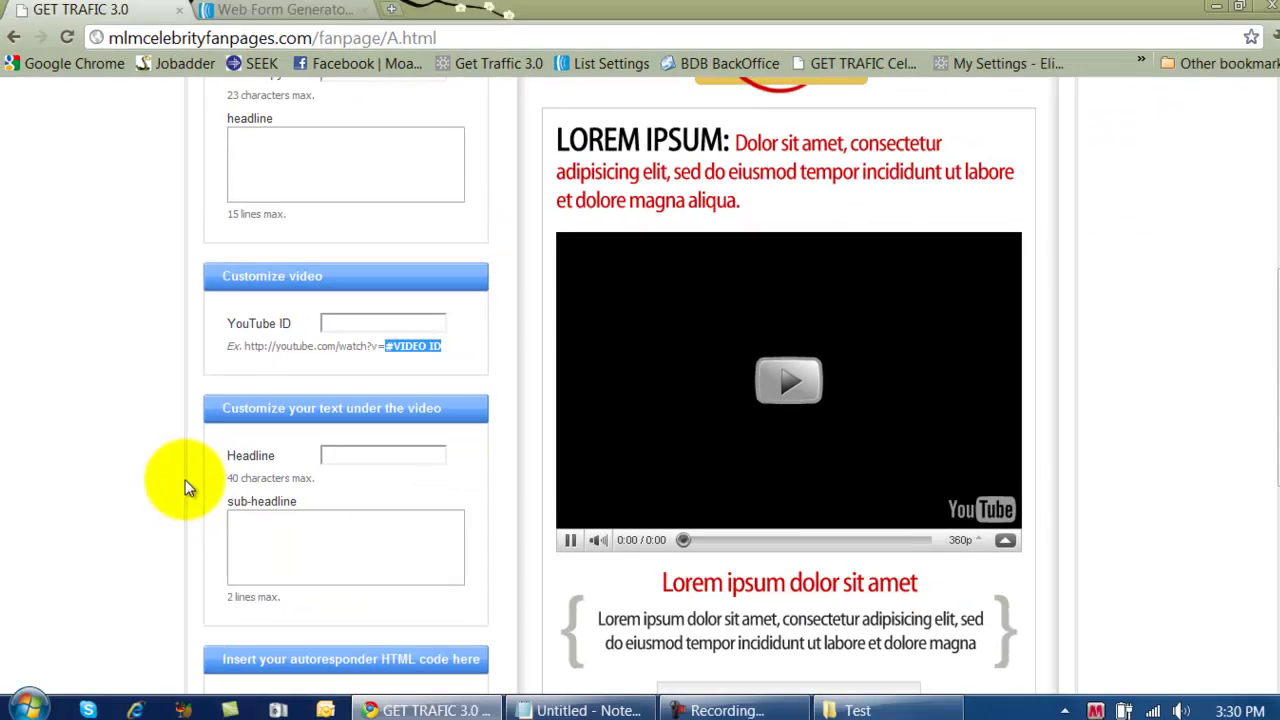
click(326, 455)
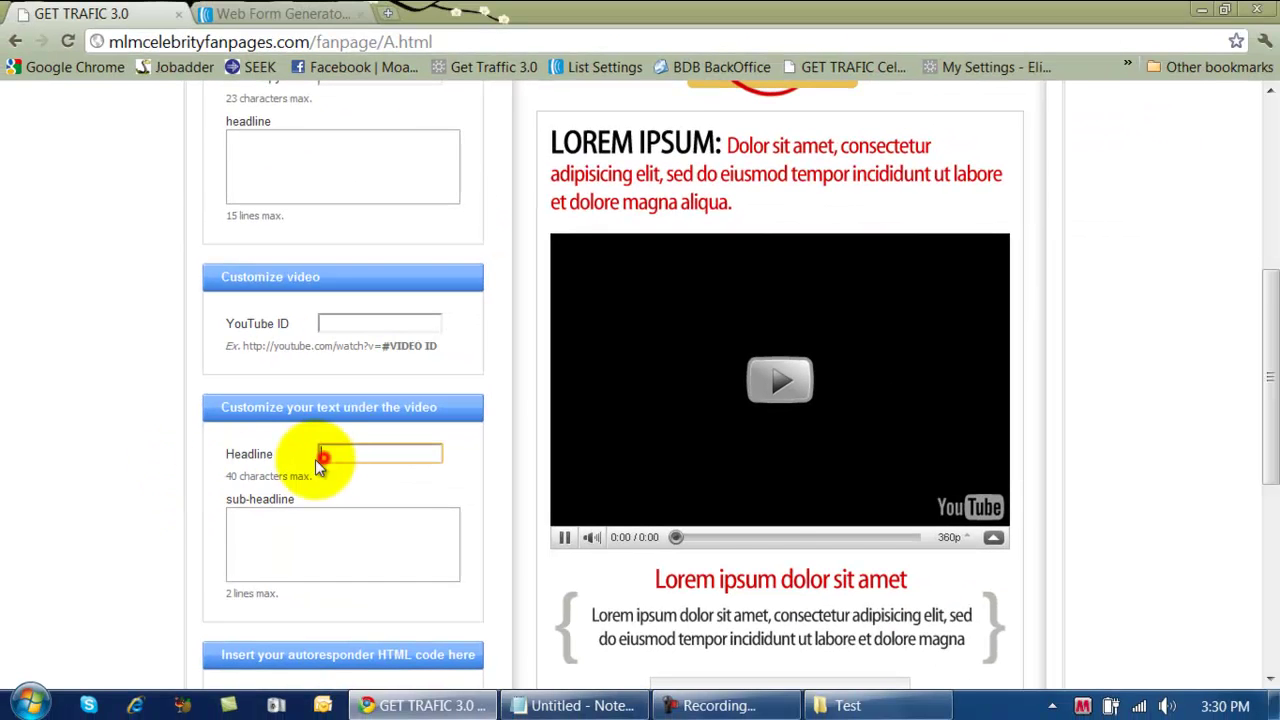
scroll(152, 473, down, 1)
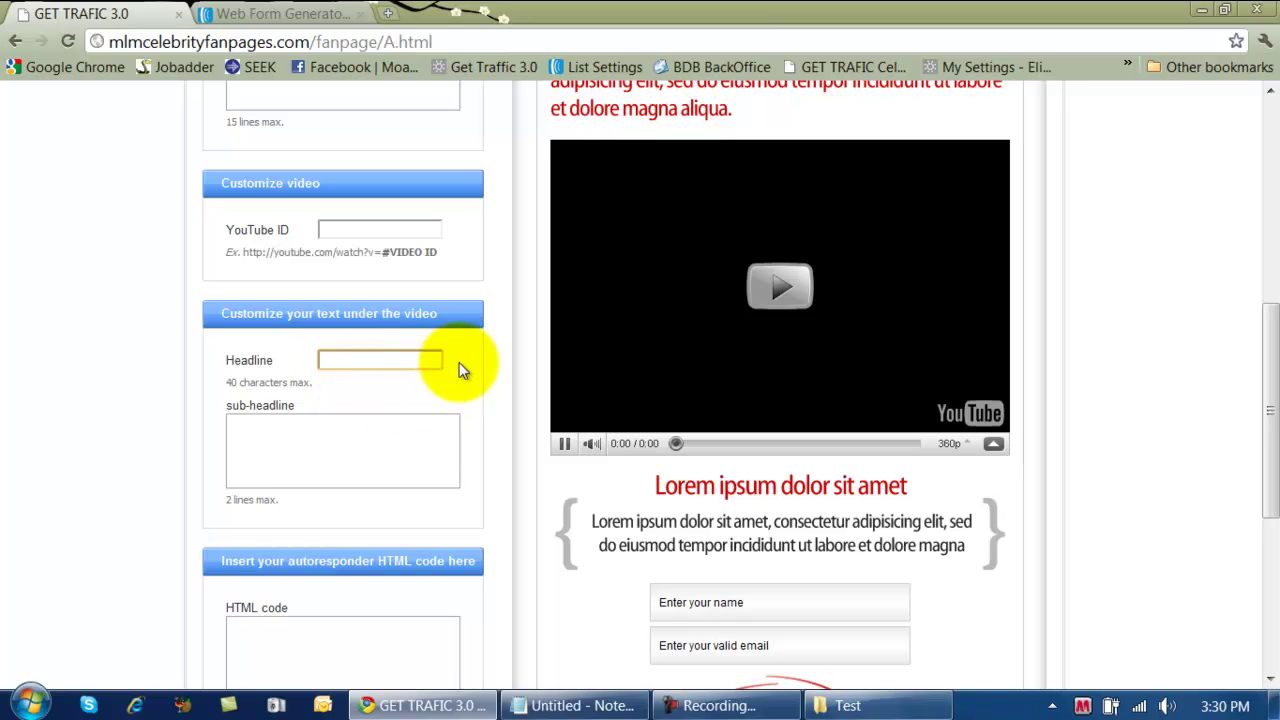
click(303, 426)
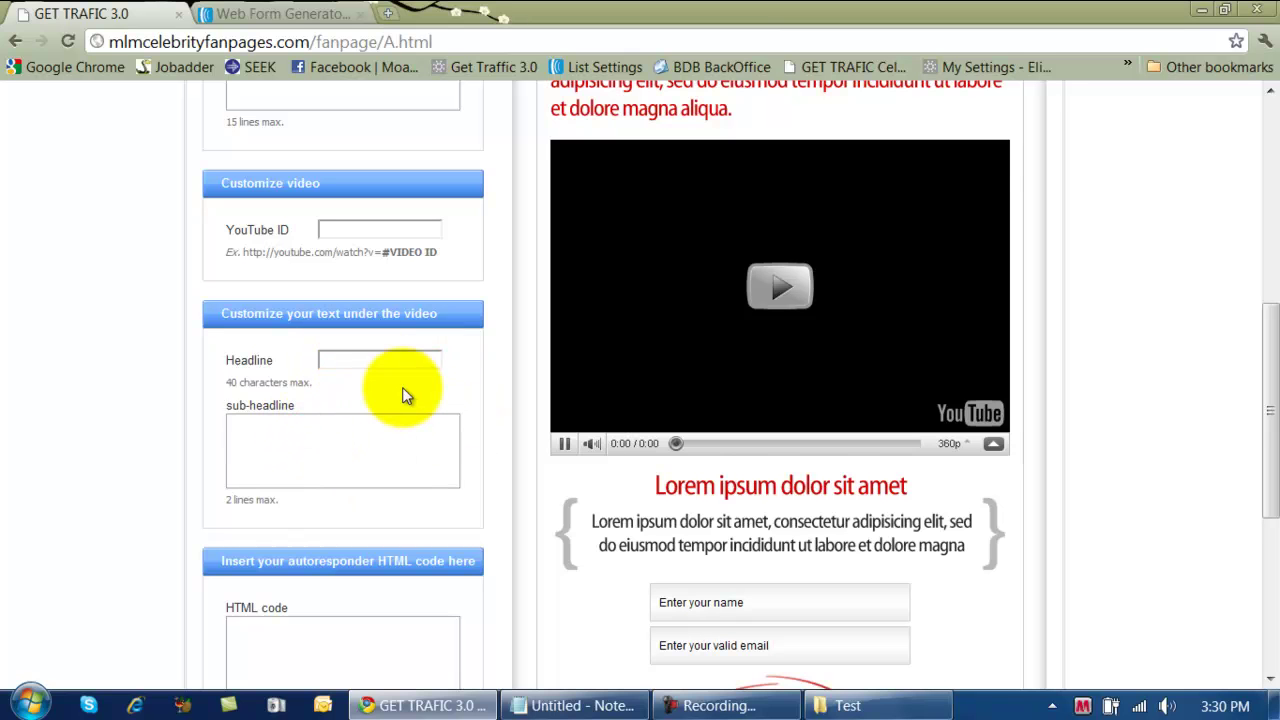
- Paste the copied AWeber form code into the fanpage's autoresponder HTML code field
scroll(403, 387, down, 1)
scroll(407, 389, down, 1)
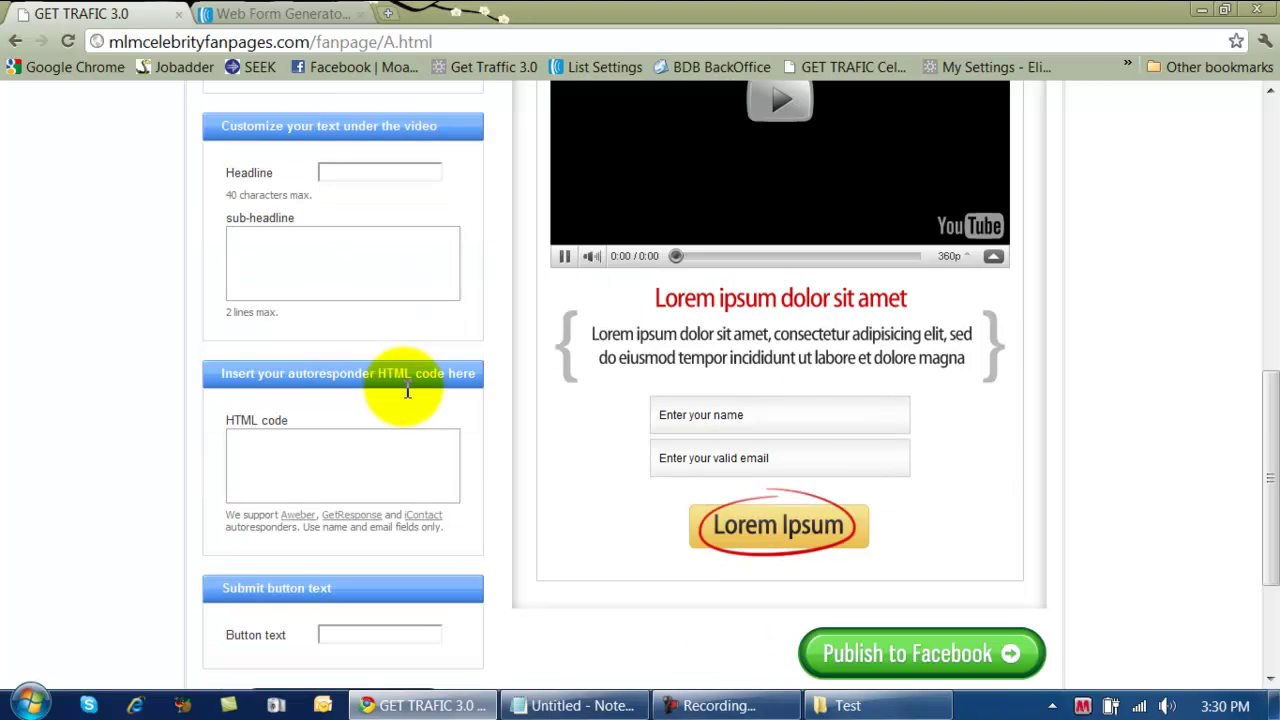
scroll(402, 386, down, 1)
click(276, 360)
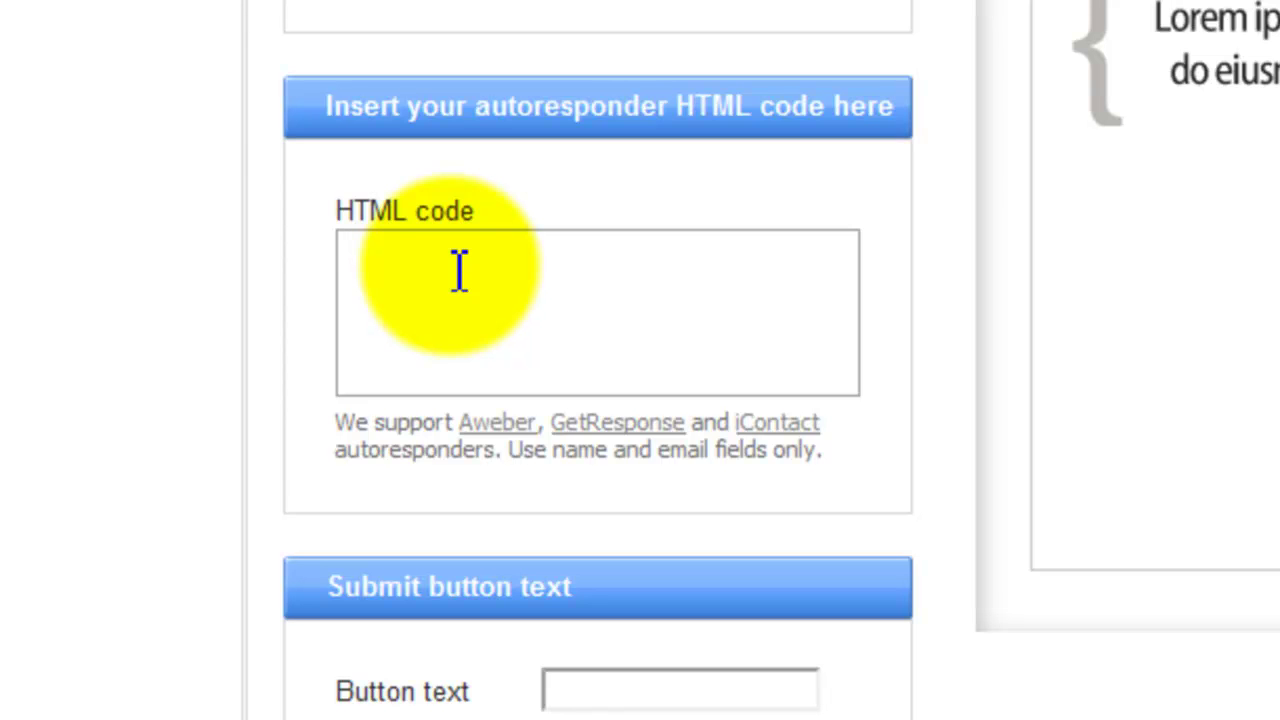
key(ctrl+v)
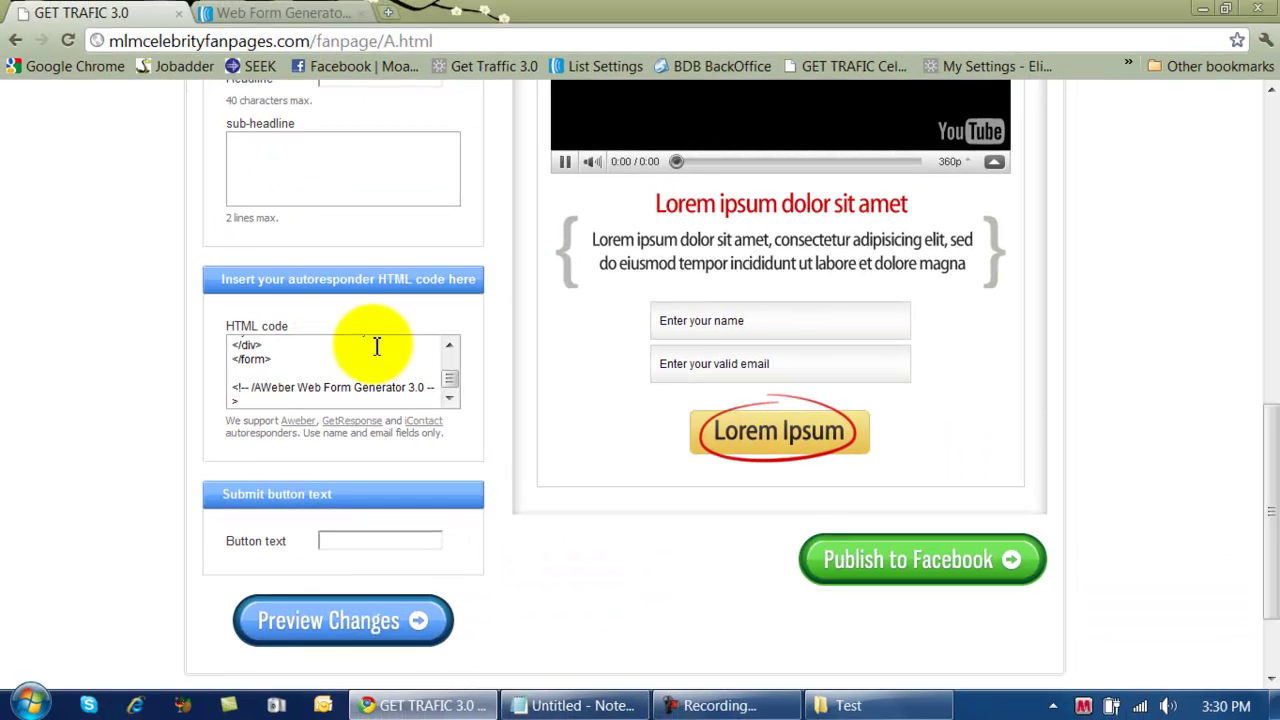
- Leave the submit button text empty and preview the fanpage changes with the autoresponder code in place
scroll(370, 400, down, 1)
click(348, 447)
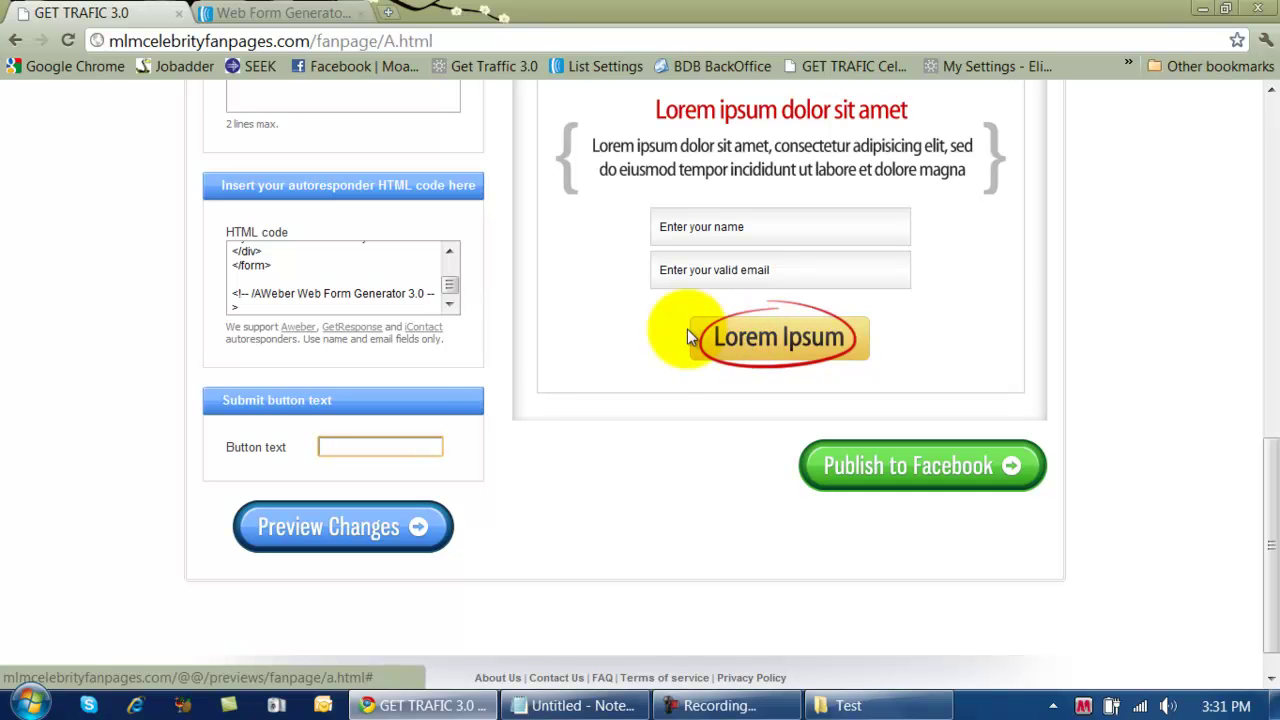
click(375, 530)
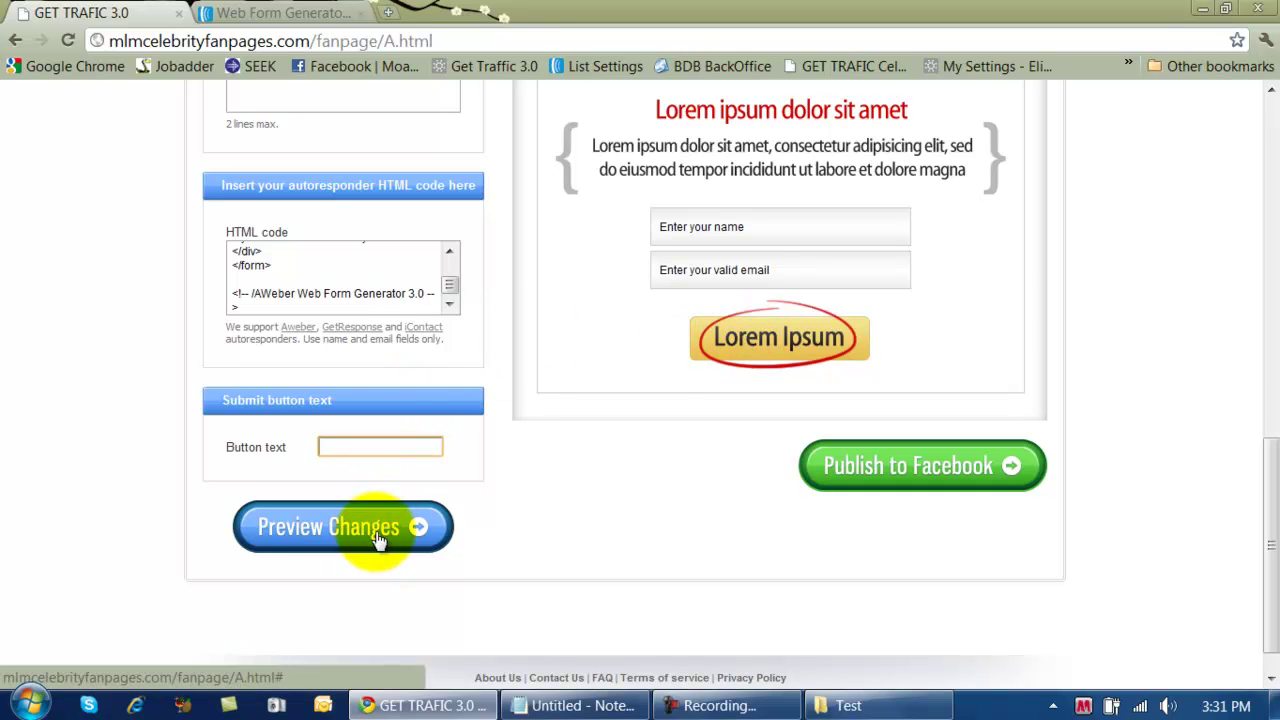
scroll(310, 312, down, 5)
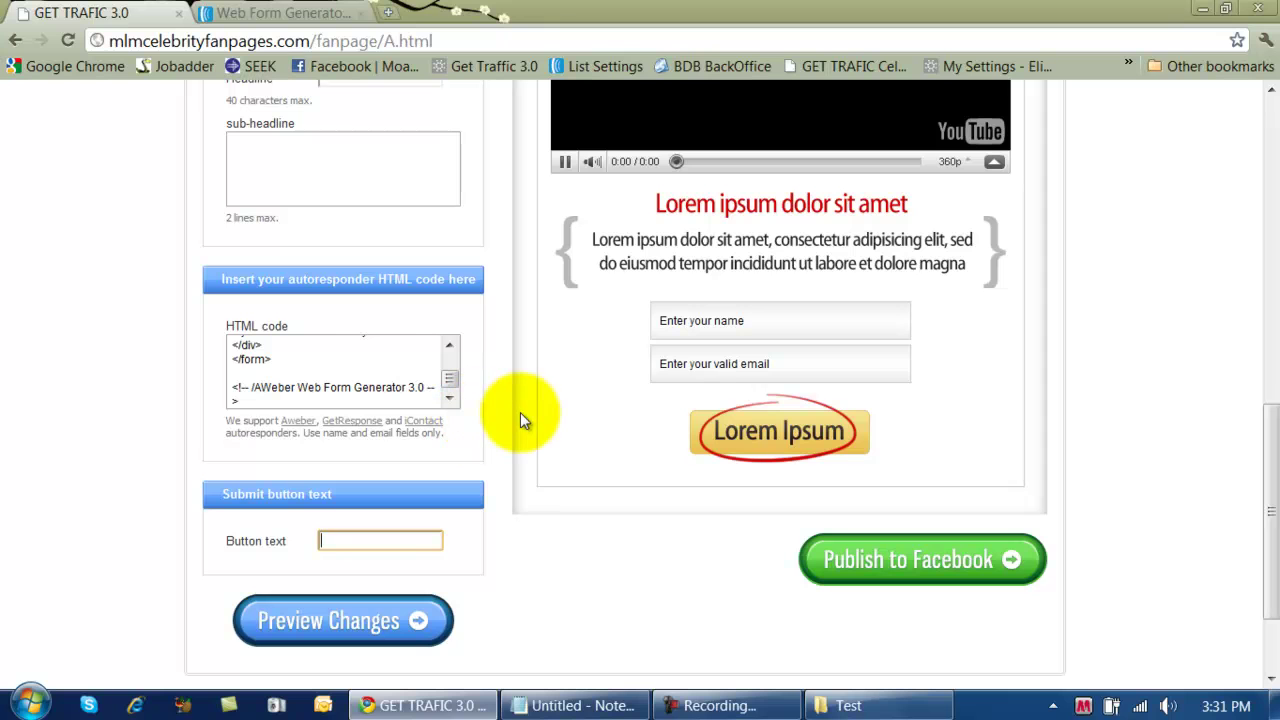
click(339, 363)
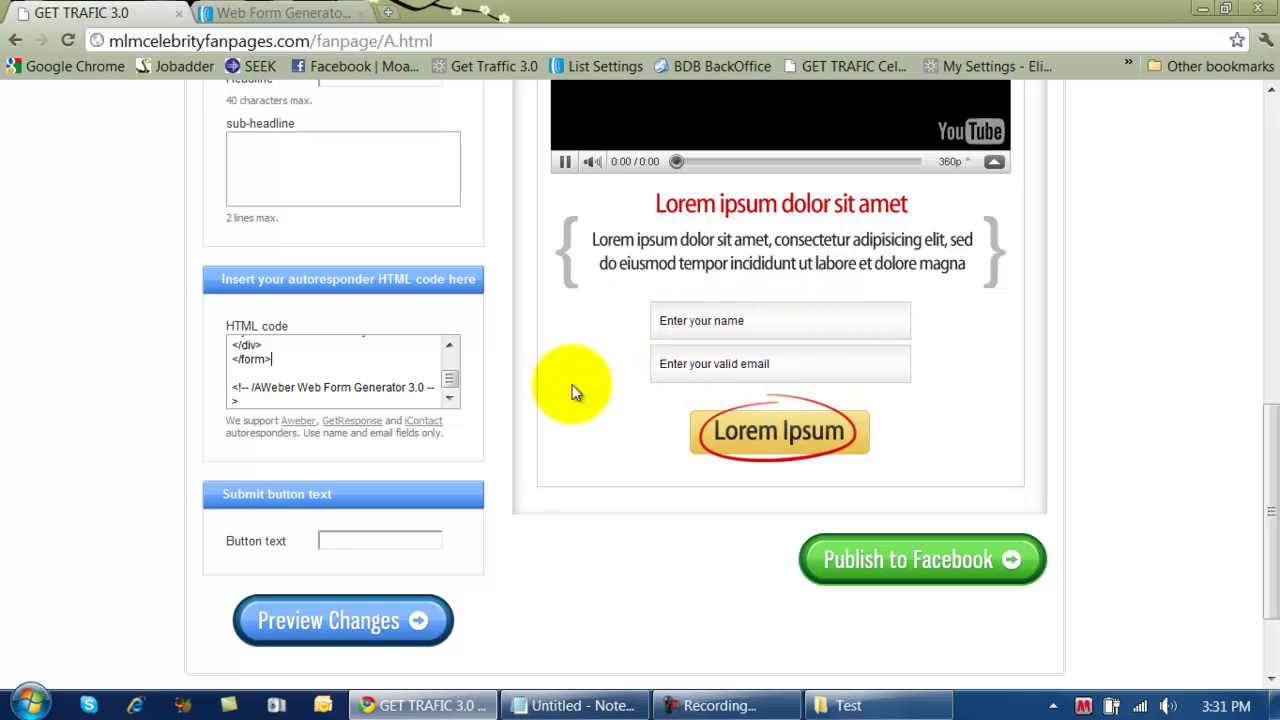
click(363, 621)
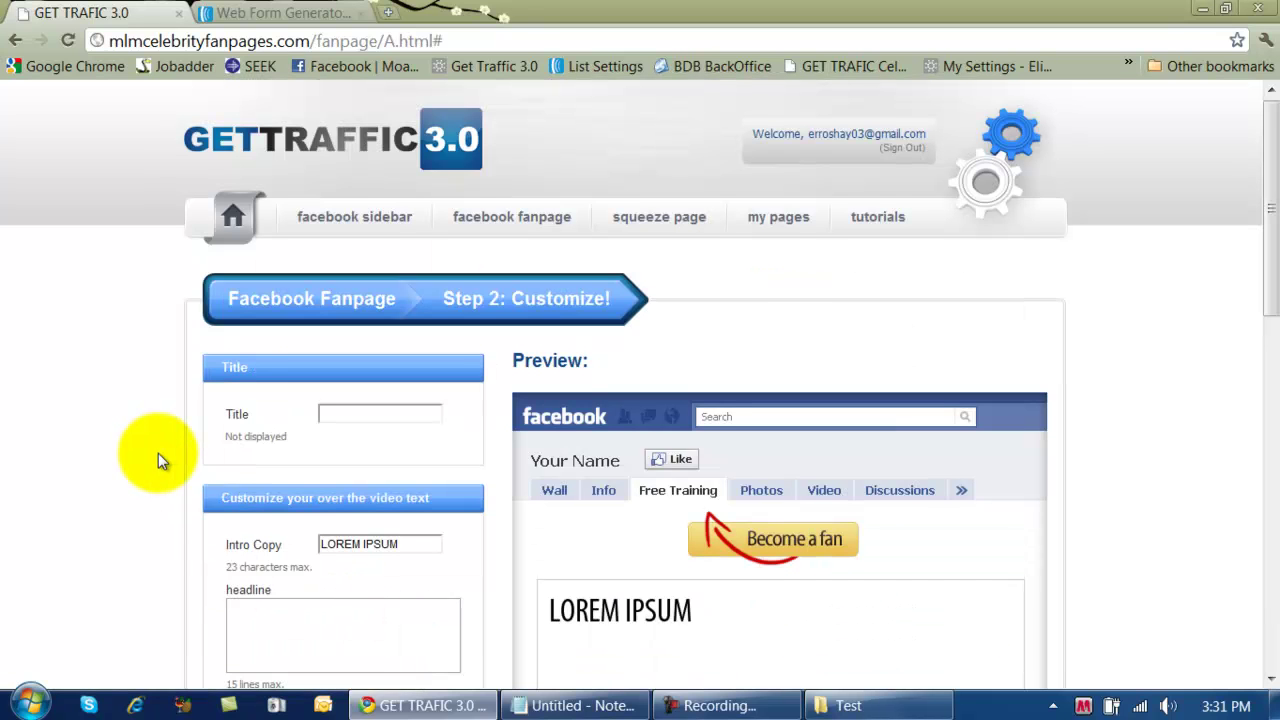
- Replace the placeholder in the preview form's name field with the test subscriber's first name
scroll(158, 461, down, 1)
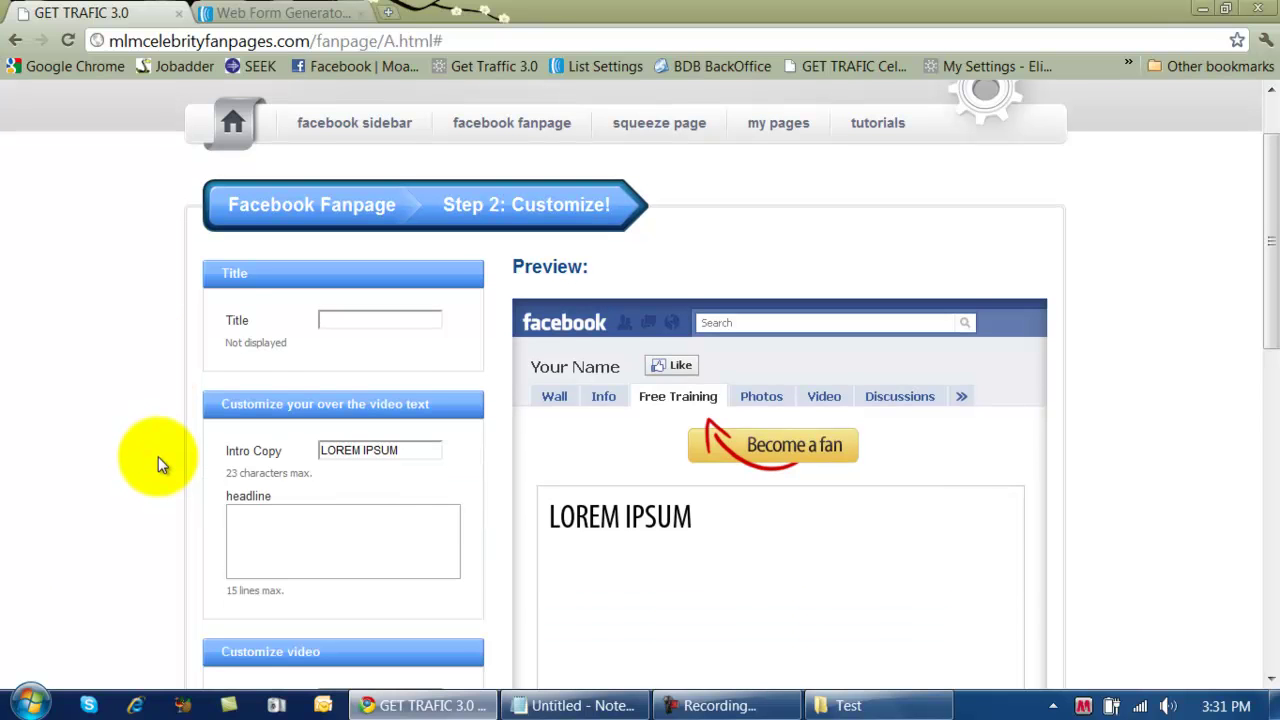
scroll(158, 456, down, 1)
scroll(160, 458, down, 1)
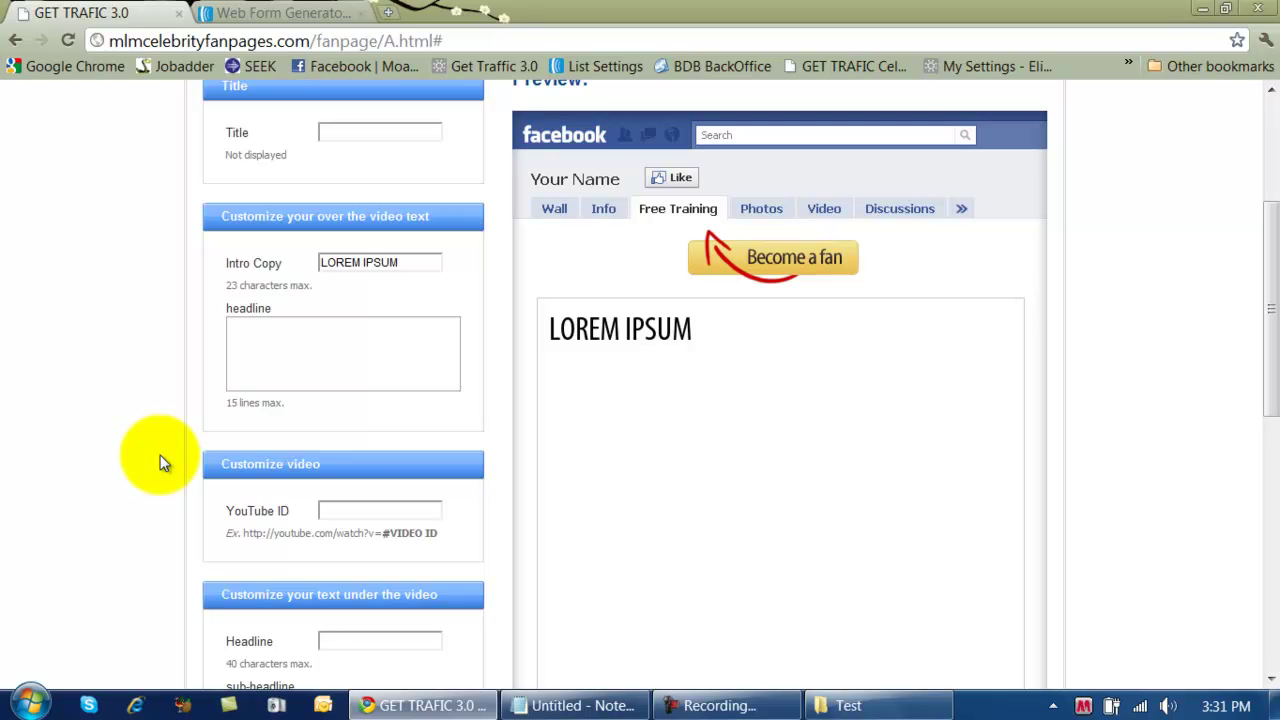
scroll(233, 444, up, 3)
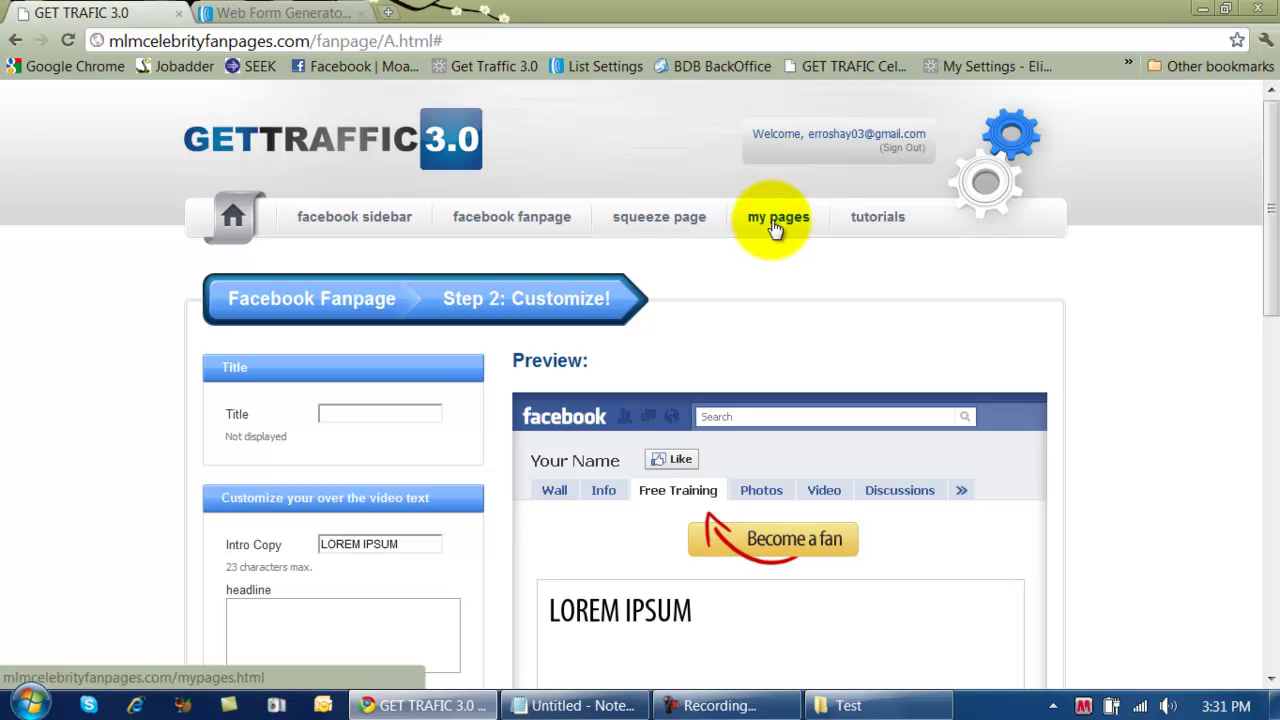
scroll(775, 228, down, 8)
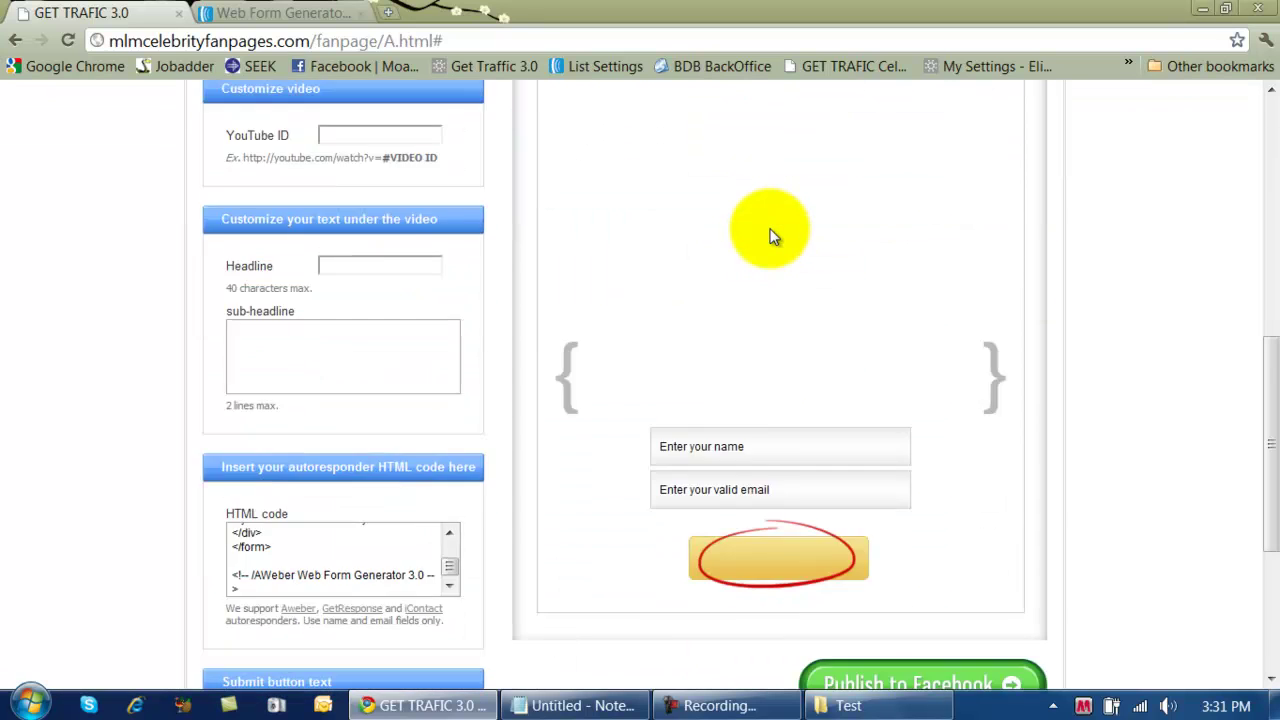
click(675, 264)
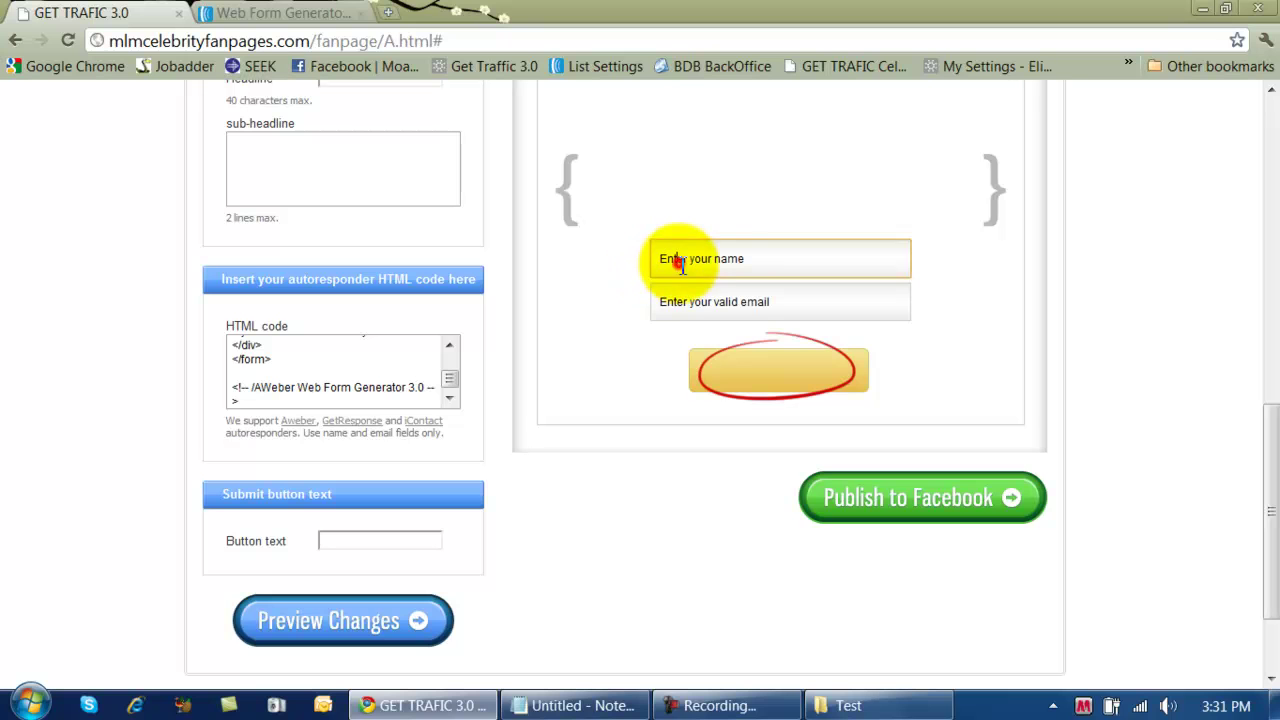
drag(750, 259, 654, 266)
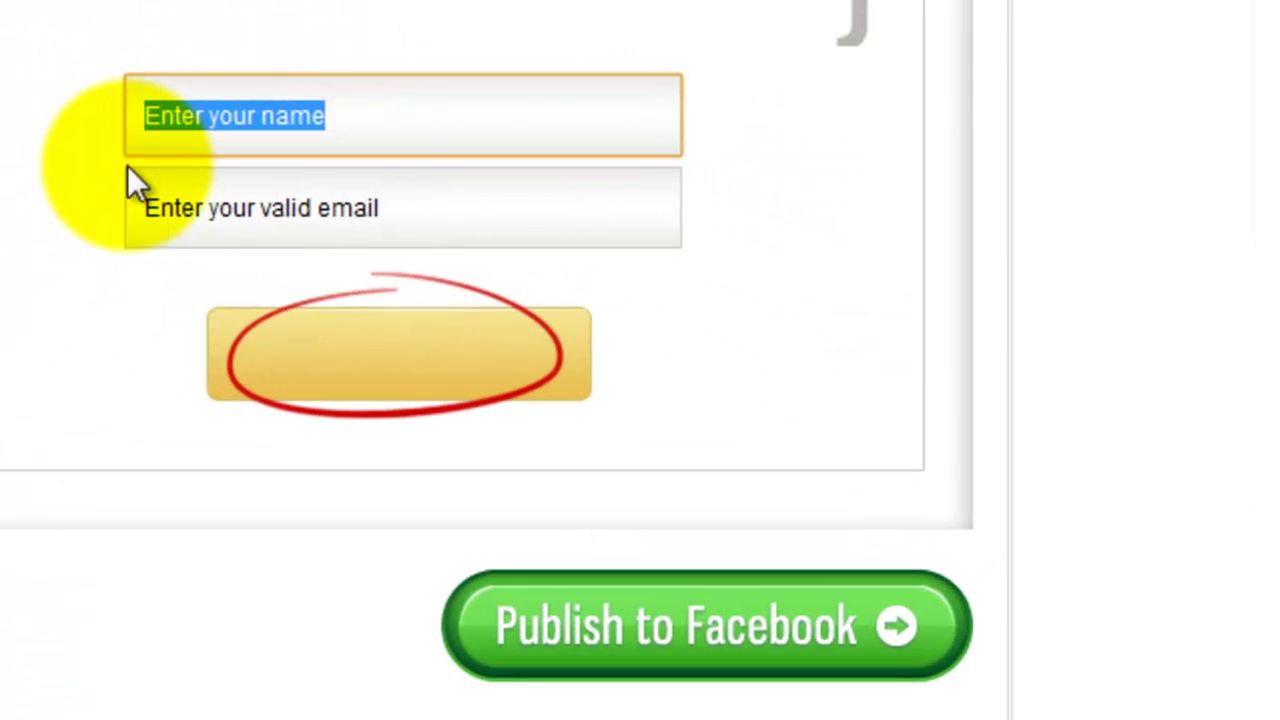
text(T)
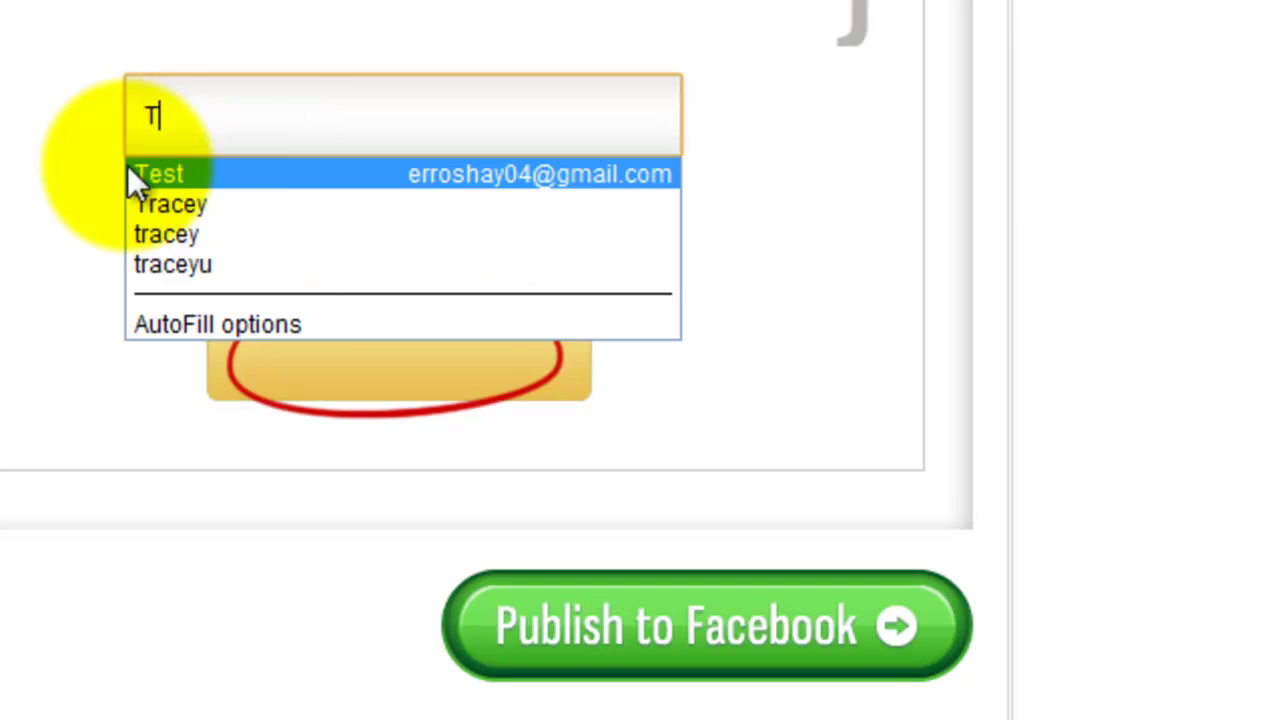
text(racy)
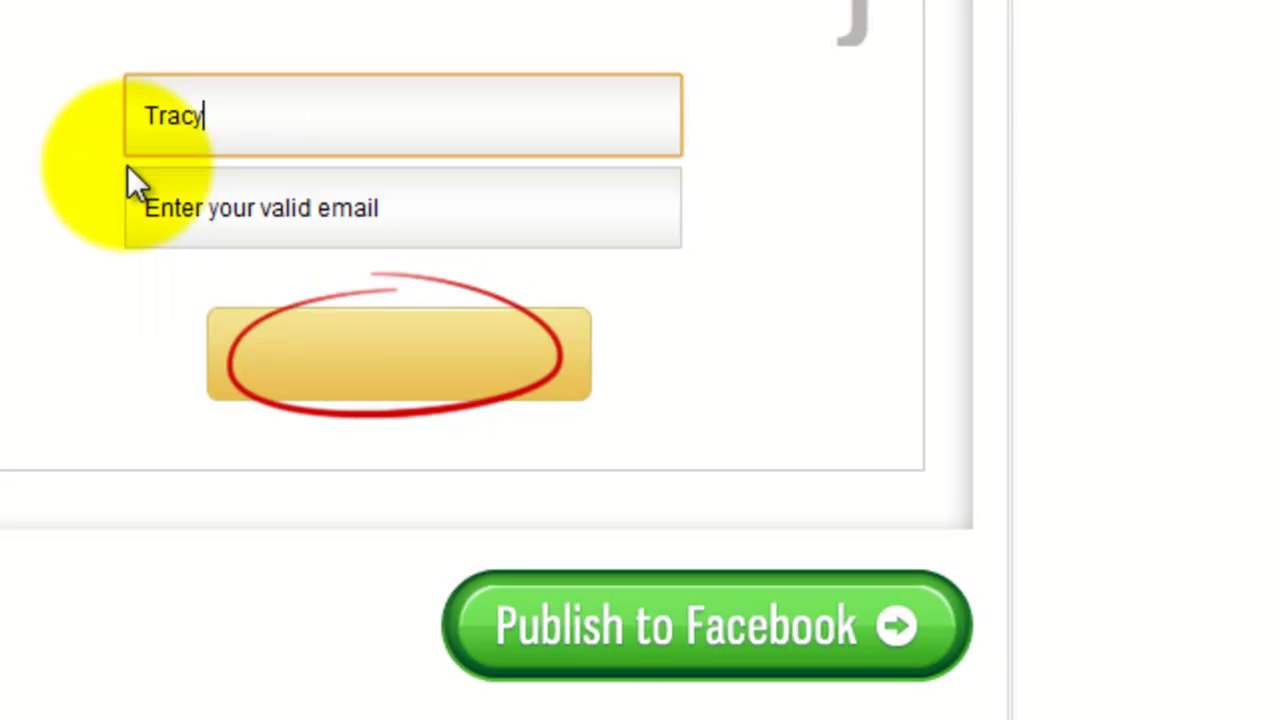
- Replace the placeholder in the preview form's email field with the test subscriber's saved email address and submit the opt-in form
click(176, 190)
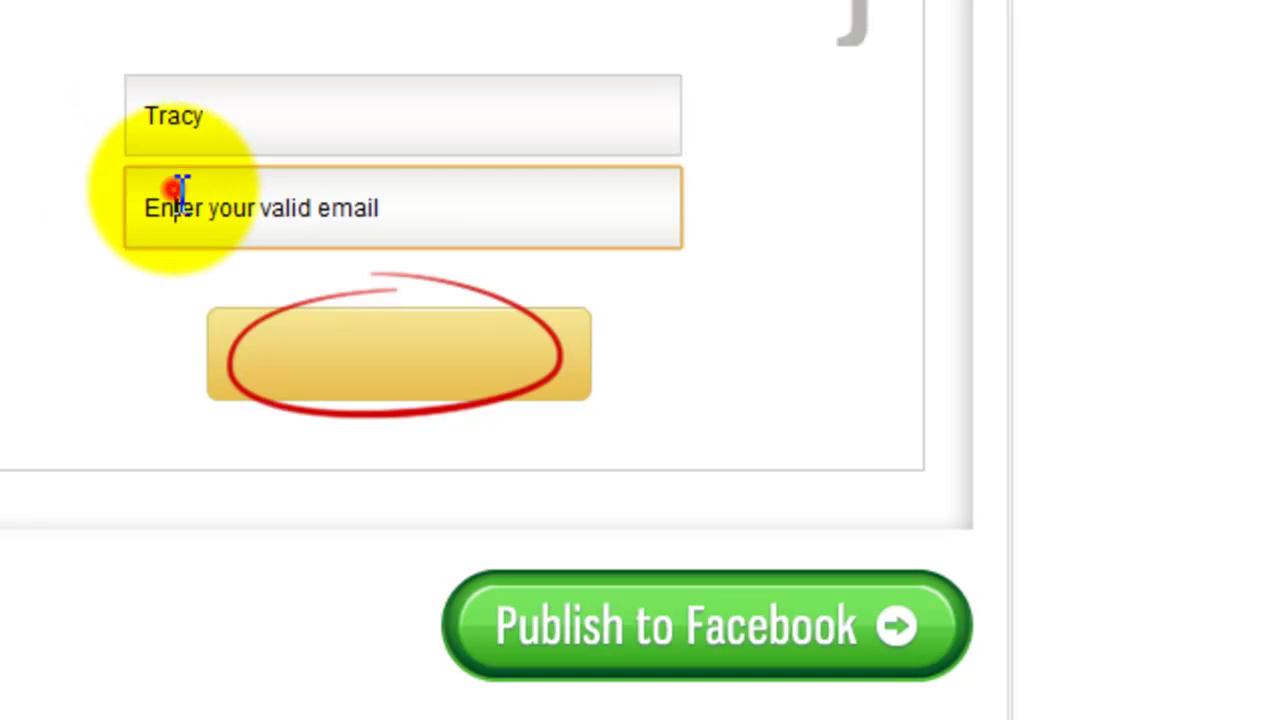
triple_click(345, 210)
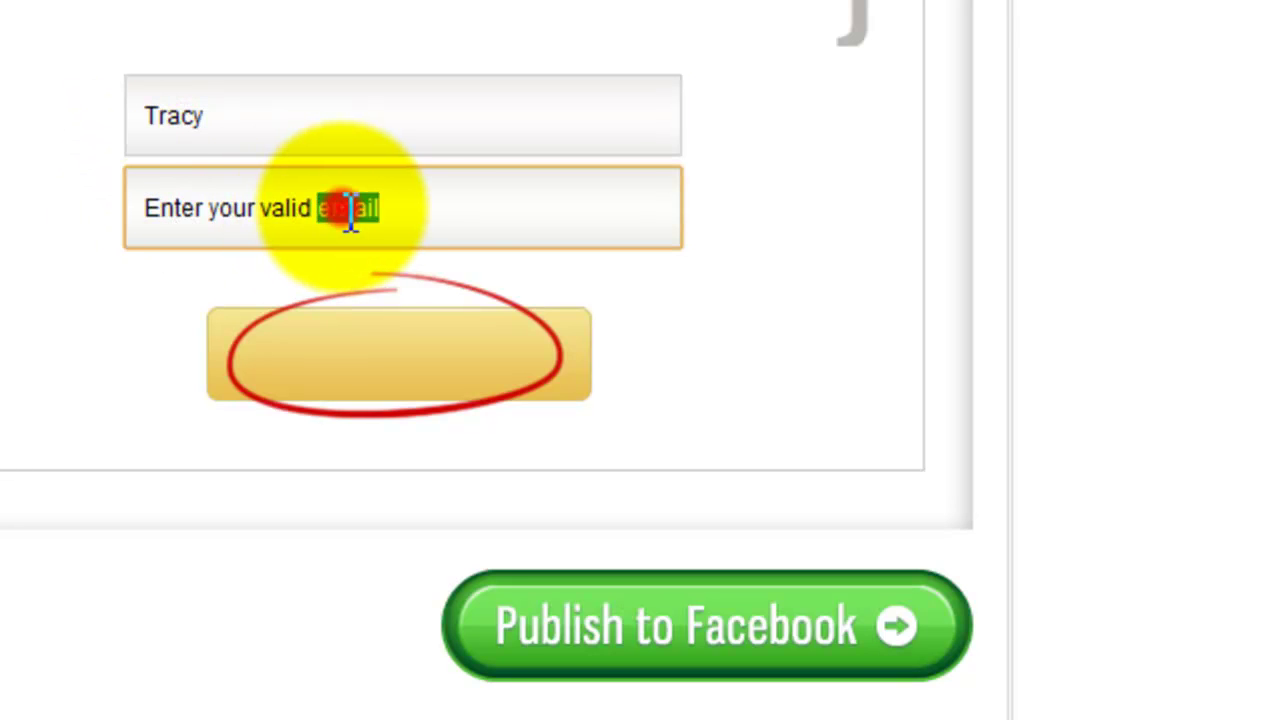
text(e)
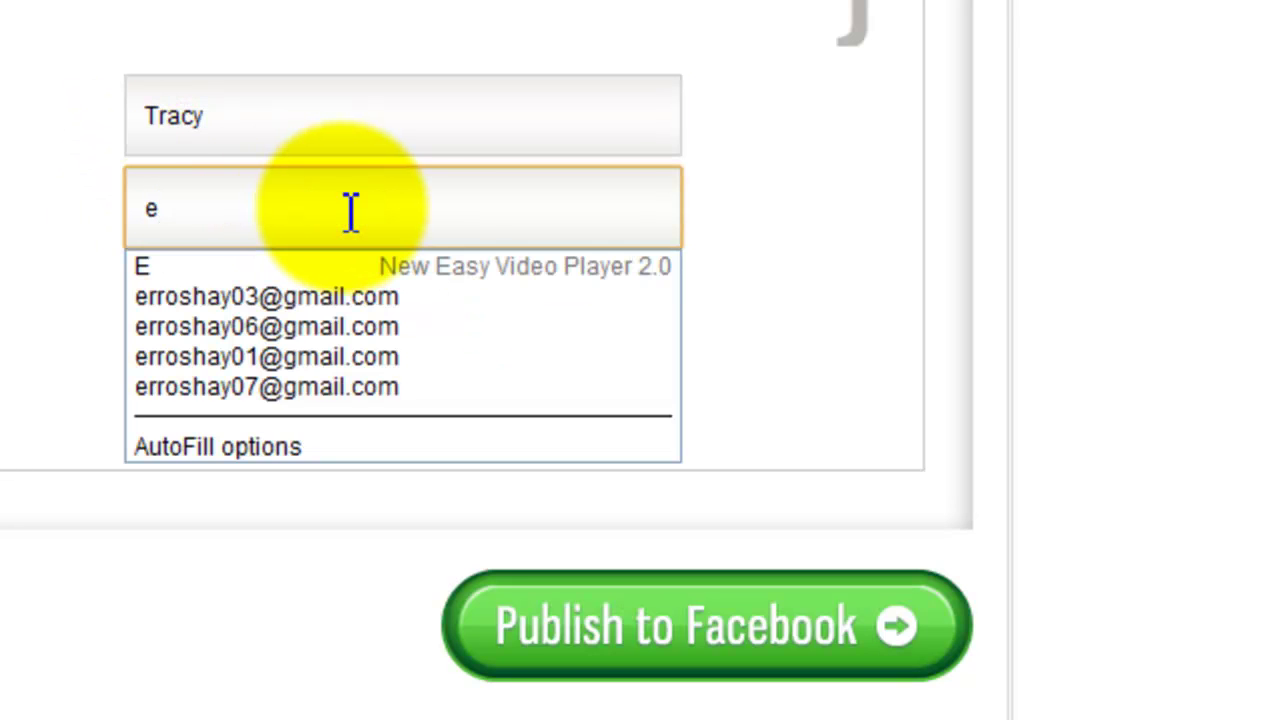
key(Down)
key(Down)
key(Down)
key(Down)
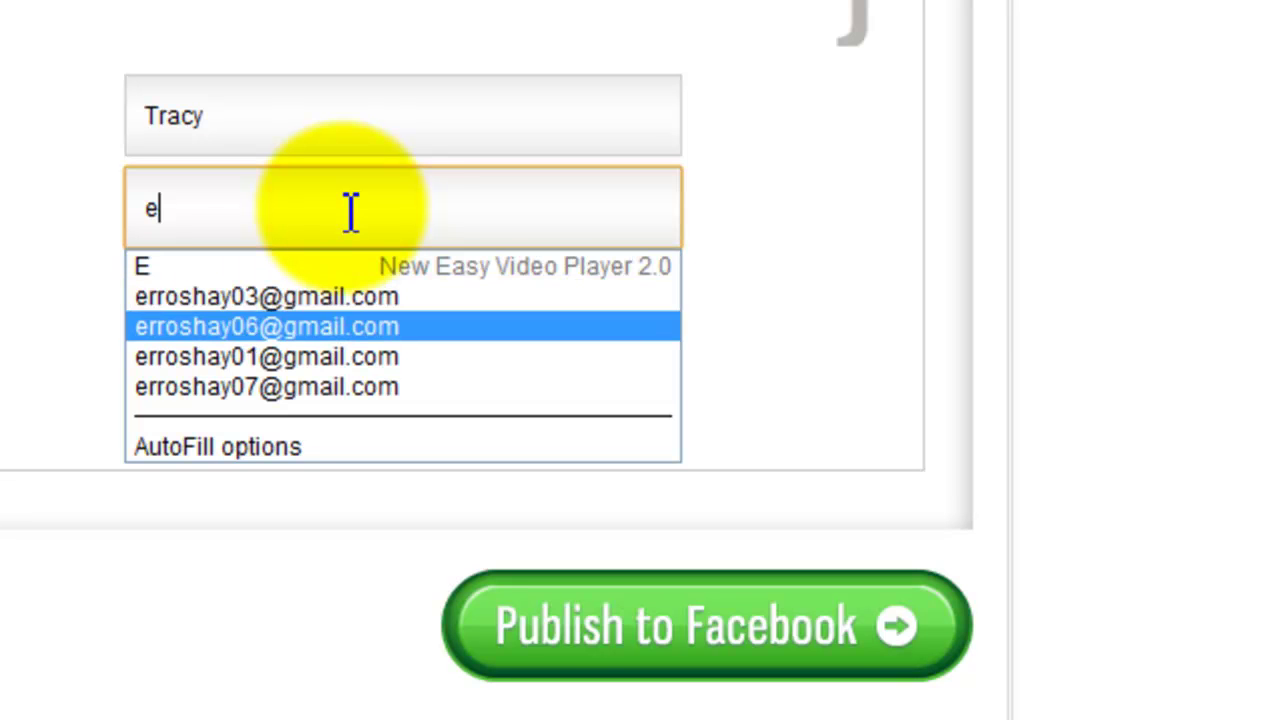
key(Return)
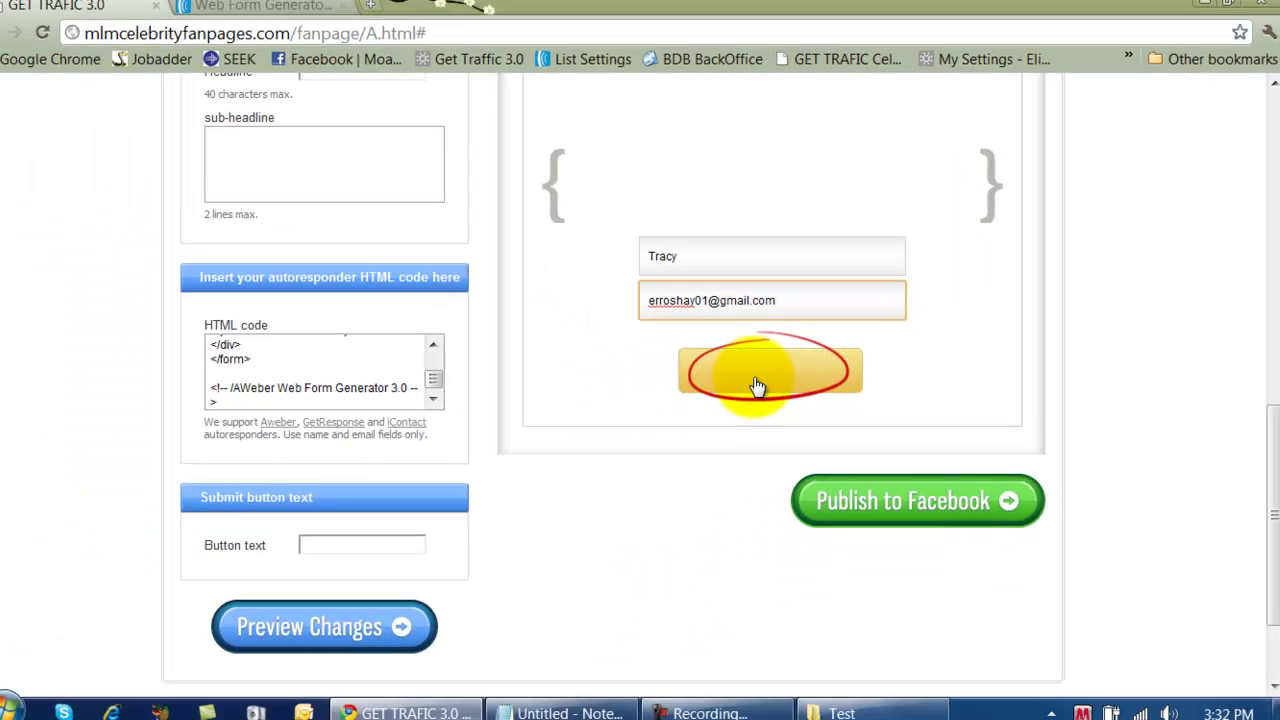
click(362, 375)
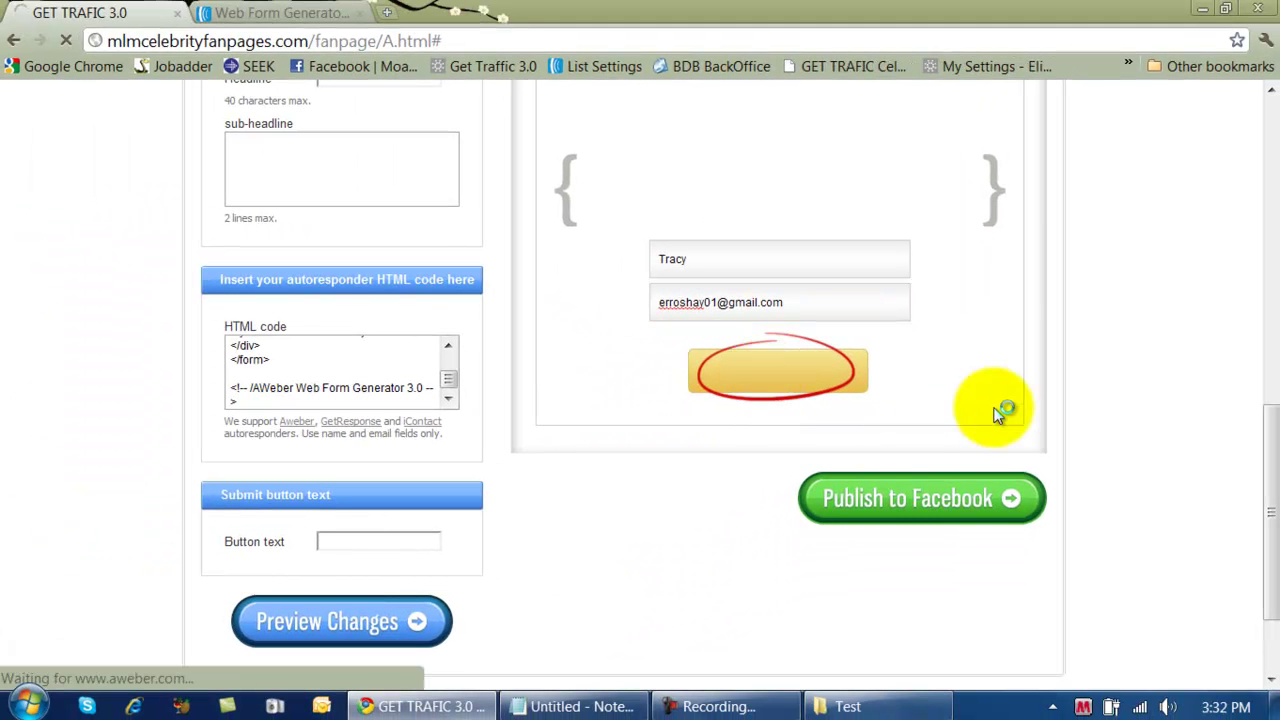
- Examine the thank you page loaded inside the fanpage preview, from its header to its footer
scroll(988, 373, down, 1)
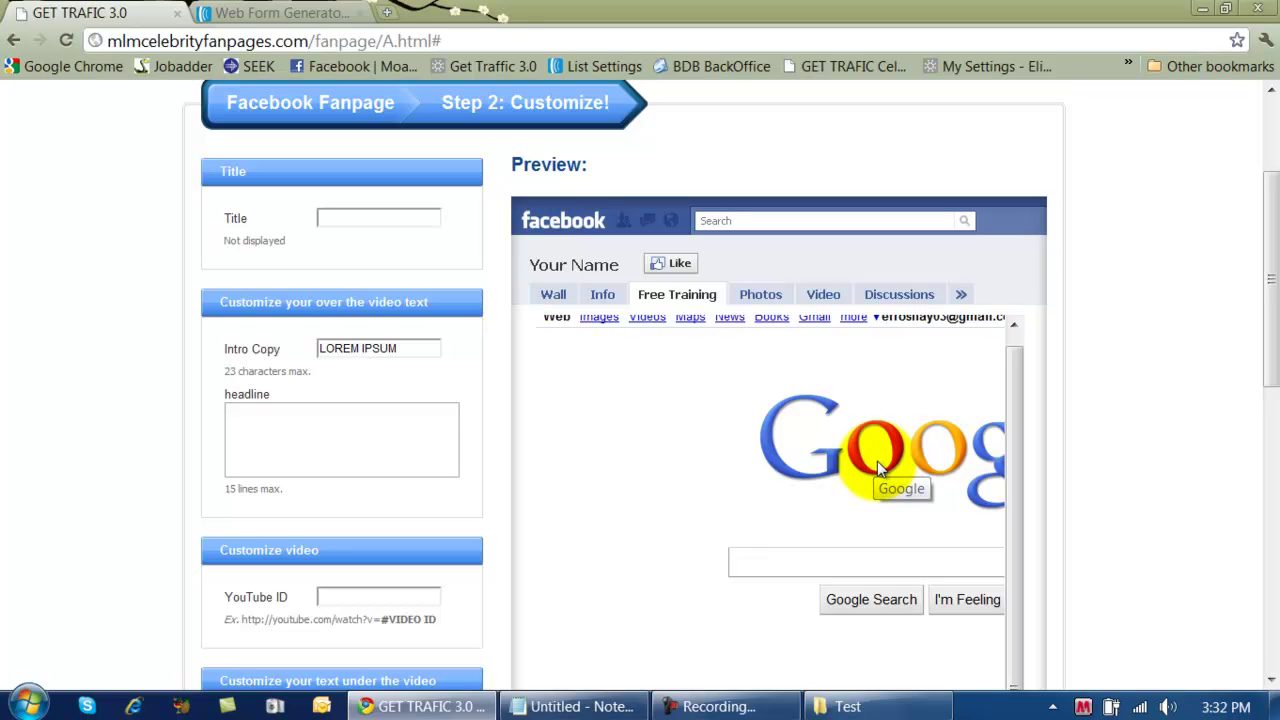
scroll(877, 461, up, 1)
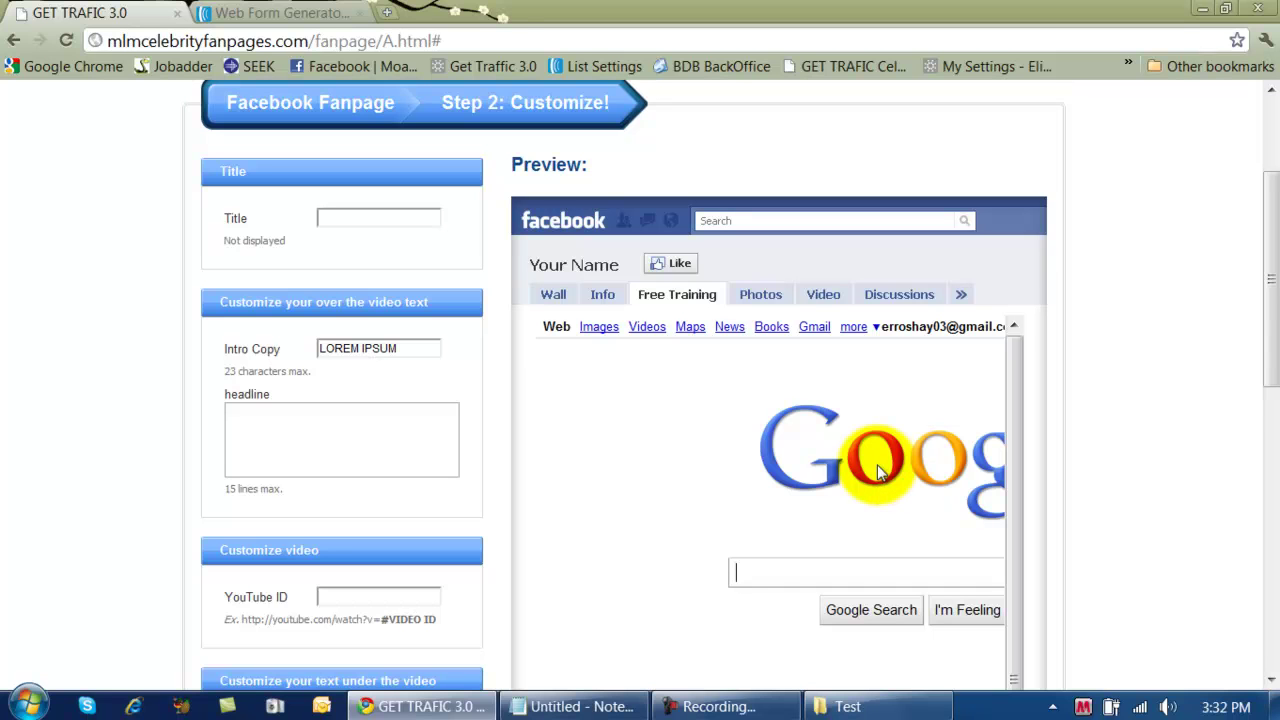
scroll(877, 464, down, 3)
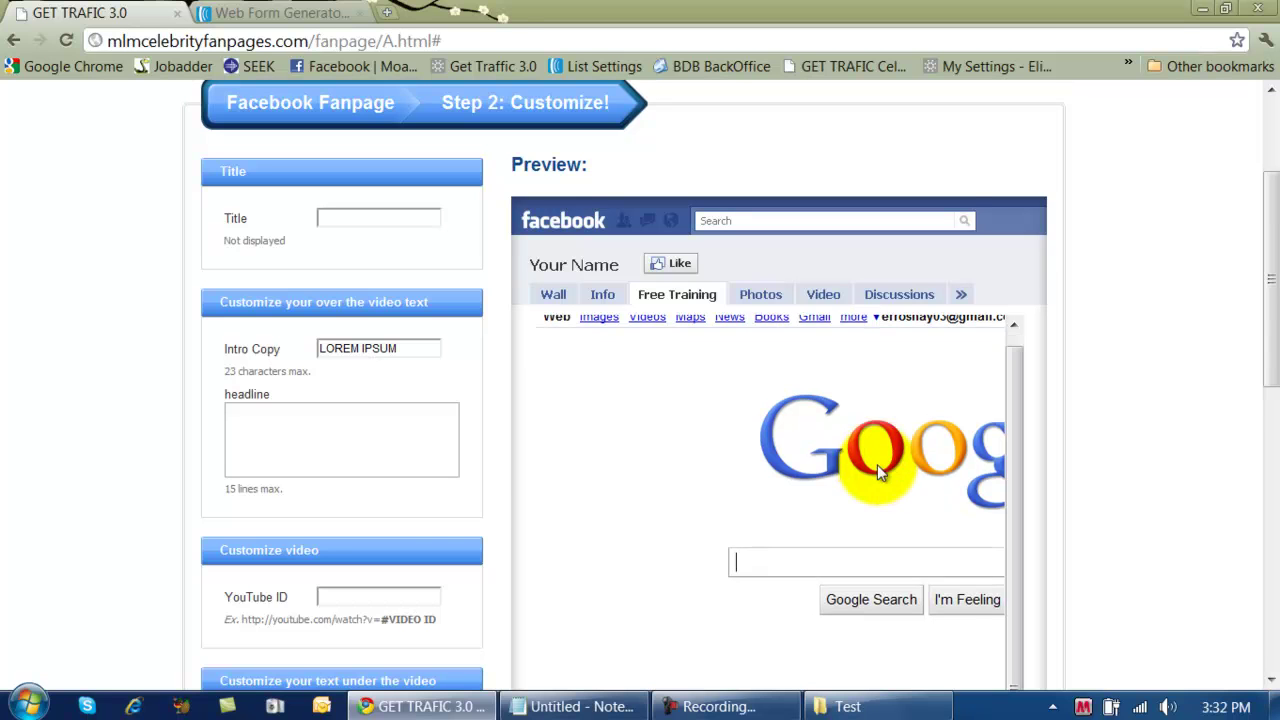
scroll(350, 478, down, 3)
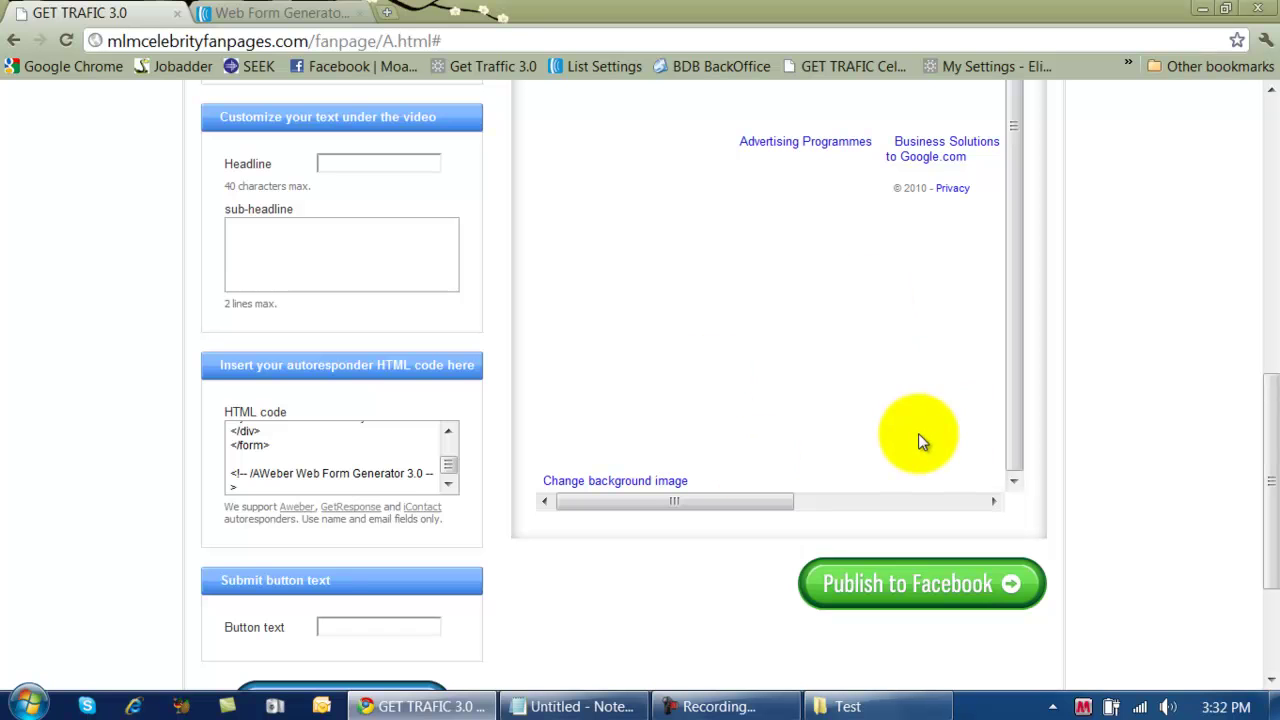
scroll(791, 338, up, 2)
scroll(791, 340, up, 5)
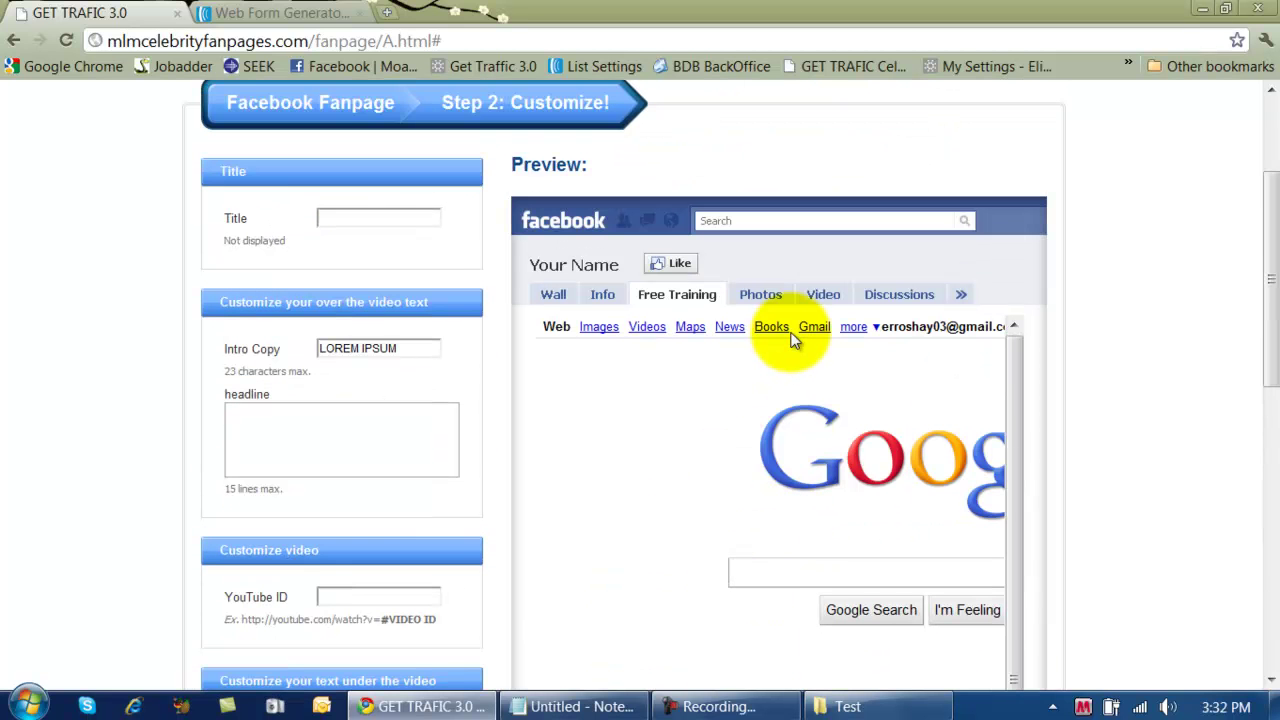